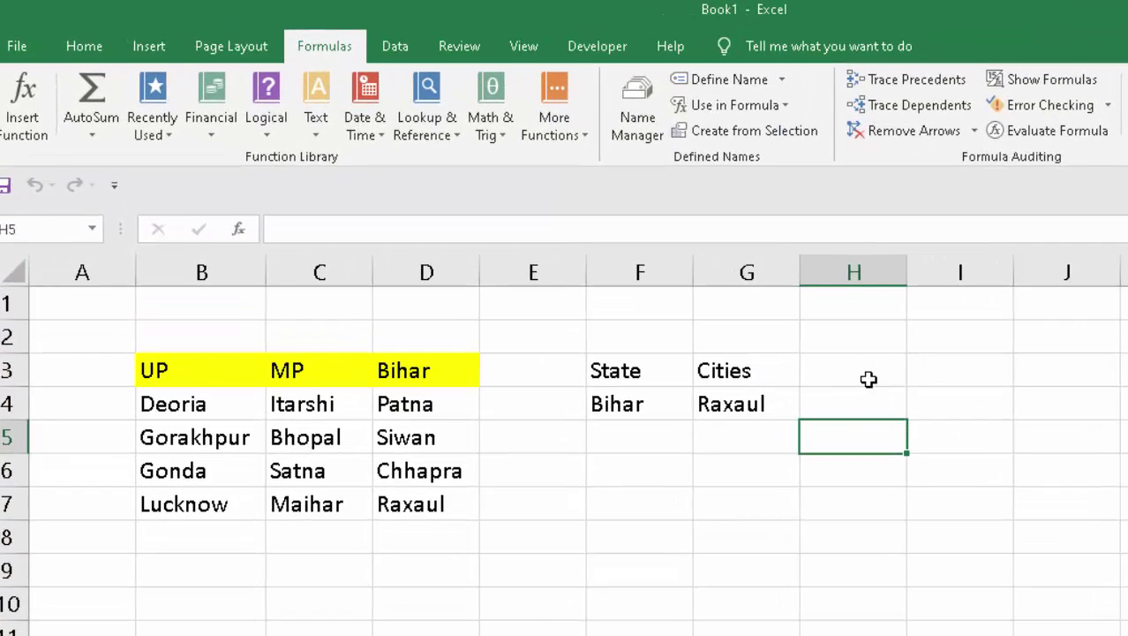
- Select the UP, MP and Bihar state-and-city table on the source sheet
{"action": "left_click_drag", "start_coordinate": [647, 282], "coordinate": [765, 391]}
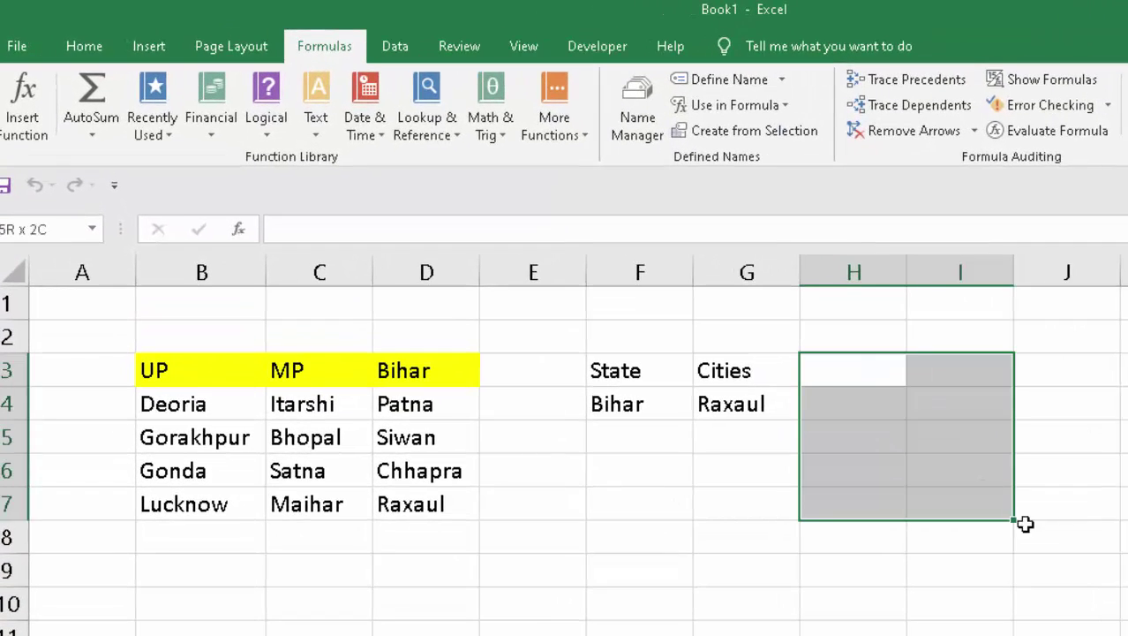
{"action": "left_click_drag", "start_coordinate": [1024, 524], "coordinate": [1069, 556]}
{"action": "left_click", "coordinate": [770, 544]}
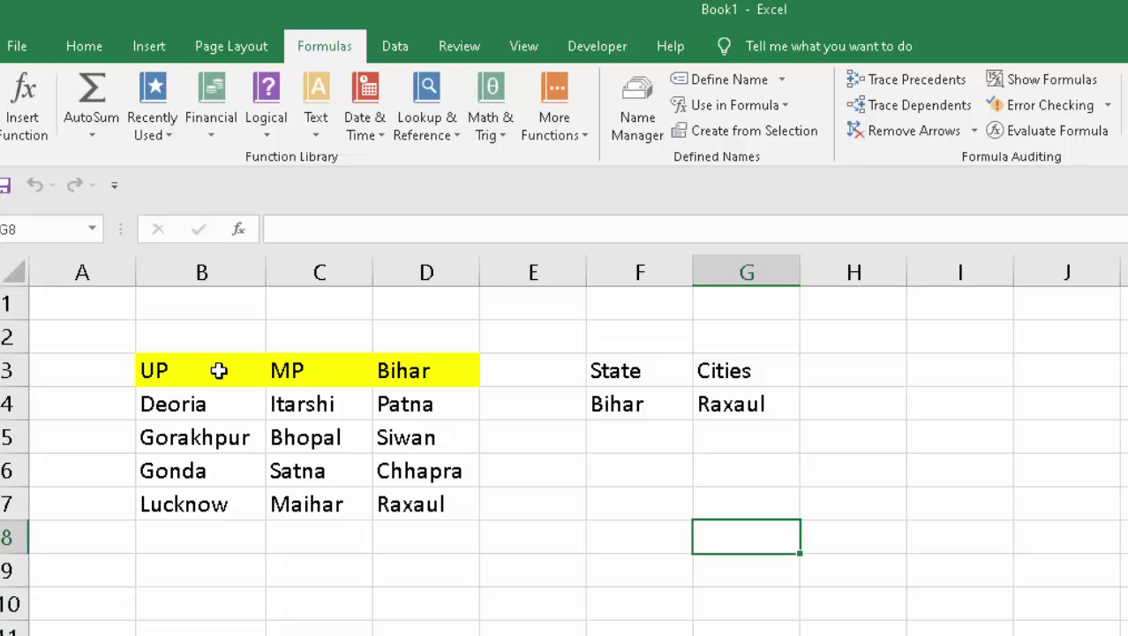
{"action": "left_click", "coordinate": [218, 371]}
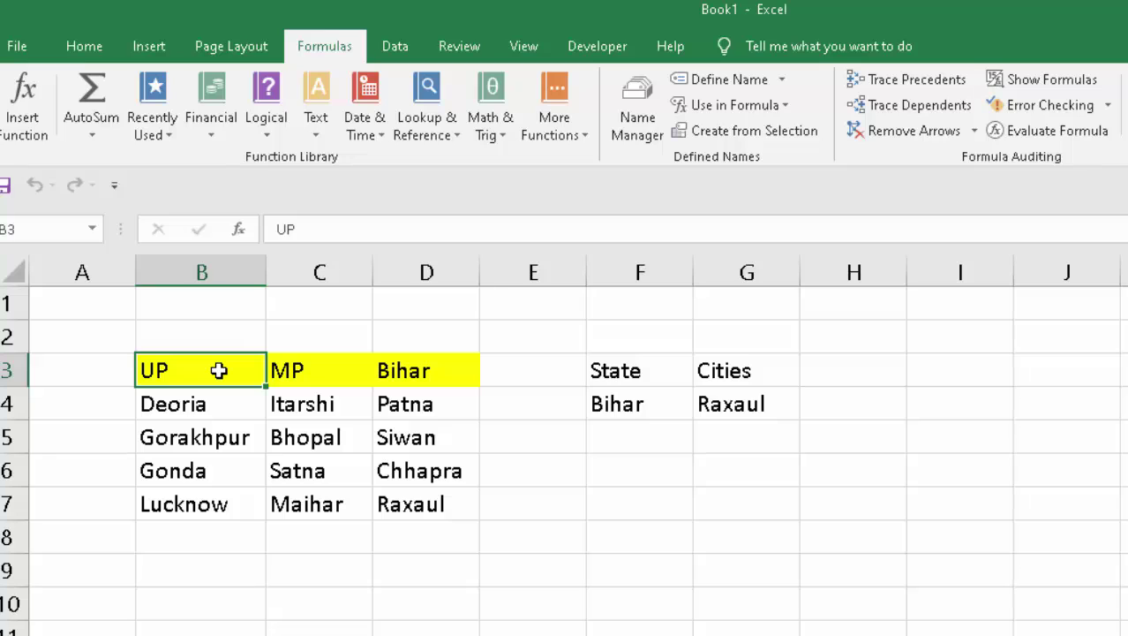
{"action": "left_click_drag", "start_coordinate": [224, 372], "coordinate": [385, 504]}
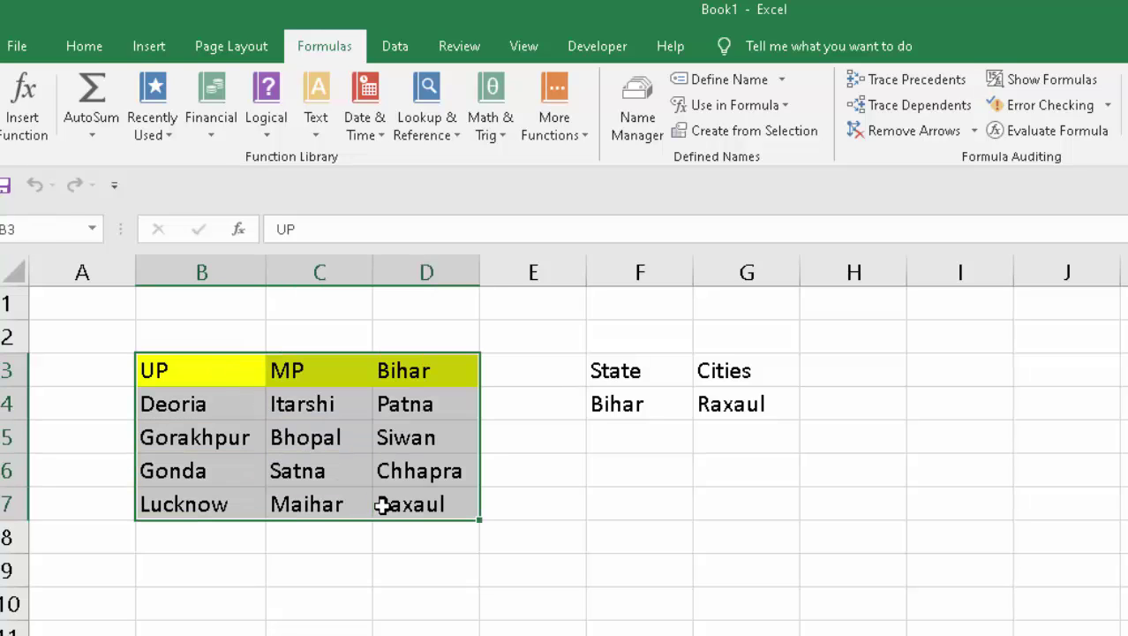
{"action": "left_click", "coordinate": [702, 628]}
- Highlight the three state headings and each state's city list in columns B, C and D
{"action": "left_click", "coordinate": [148, 374]}
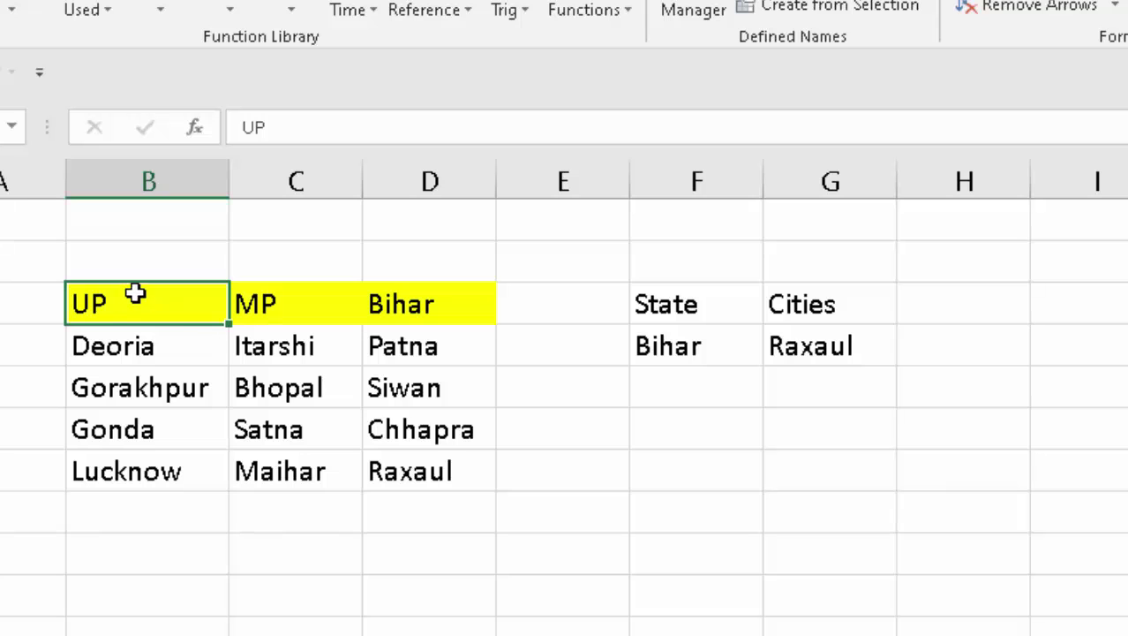
{"action": "left_click_drag", "start_coordinate": [164, 300], "coordinate": [382, 304]}
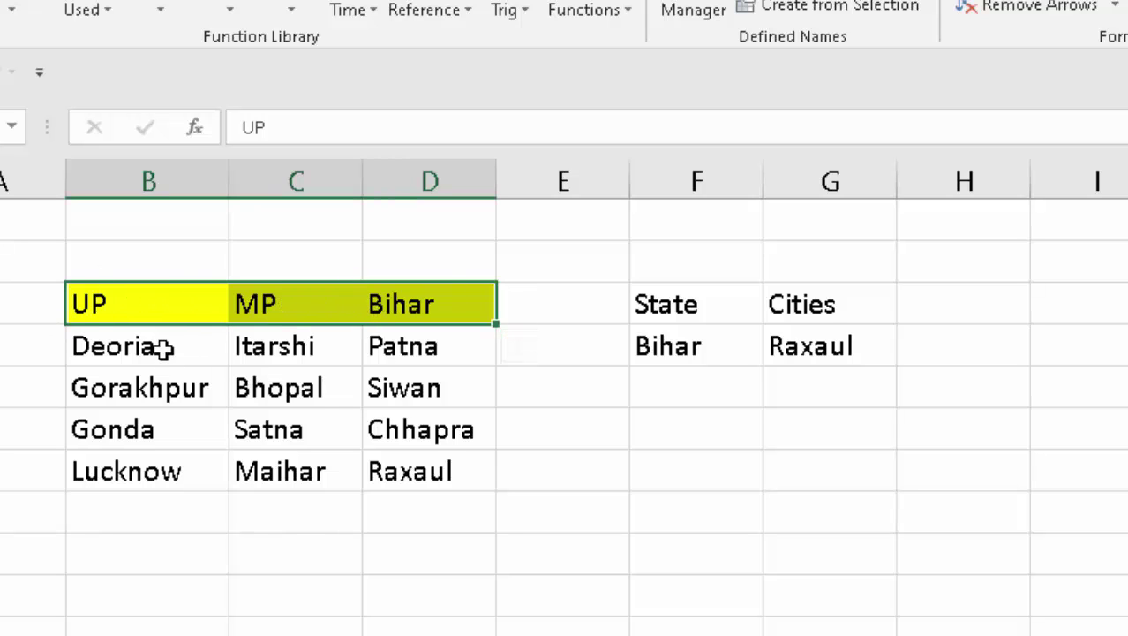
{"action": "left_click_drag", "start_coordinate": [163, 348], "coordinate": [161, 465]}
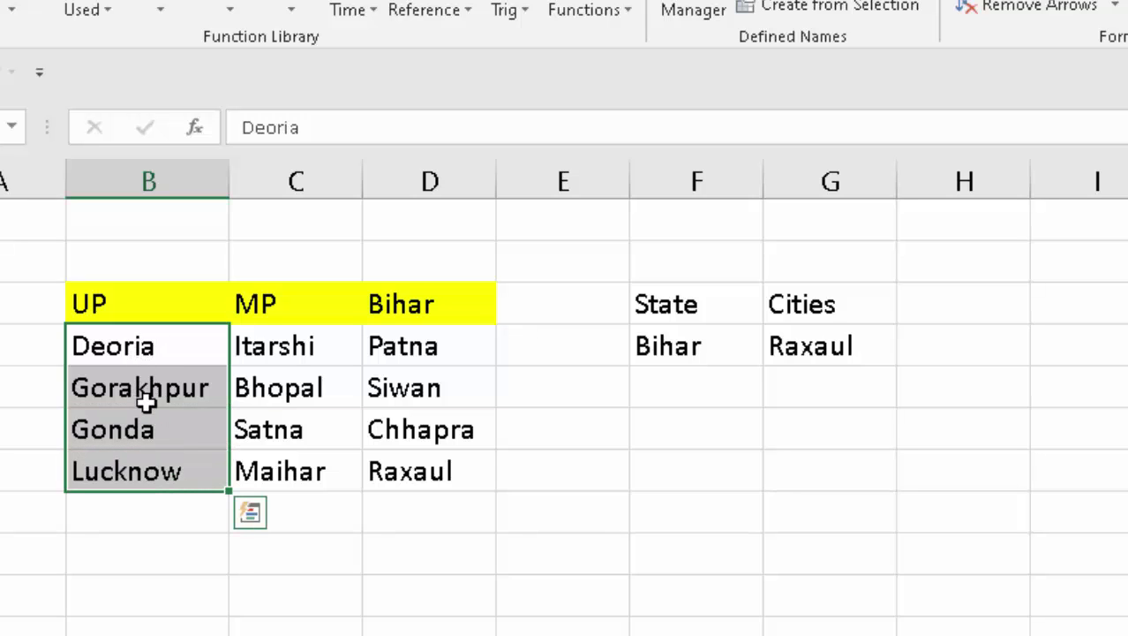
{"action": "left_click_drag", "start_coordinate": [300, 346], "coordinate": [297, 468]}
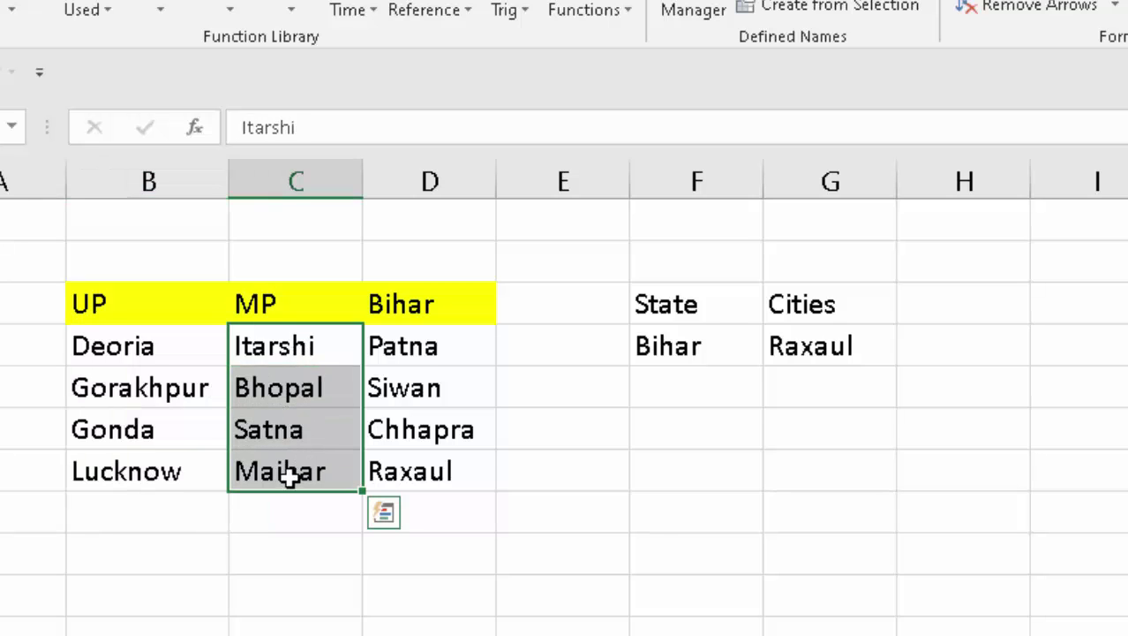
{"action": "left_click_drag", "start_coordinate": [415, 351], "coordinate": [420, 466]}
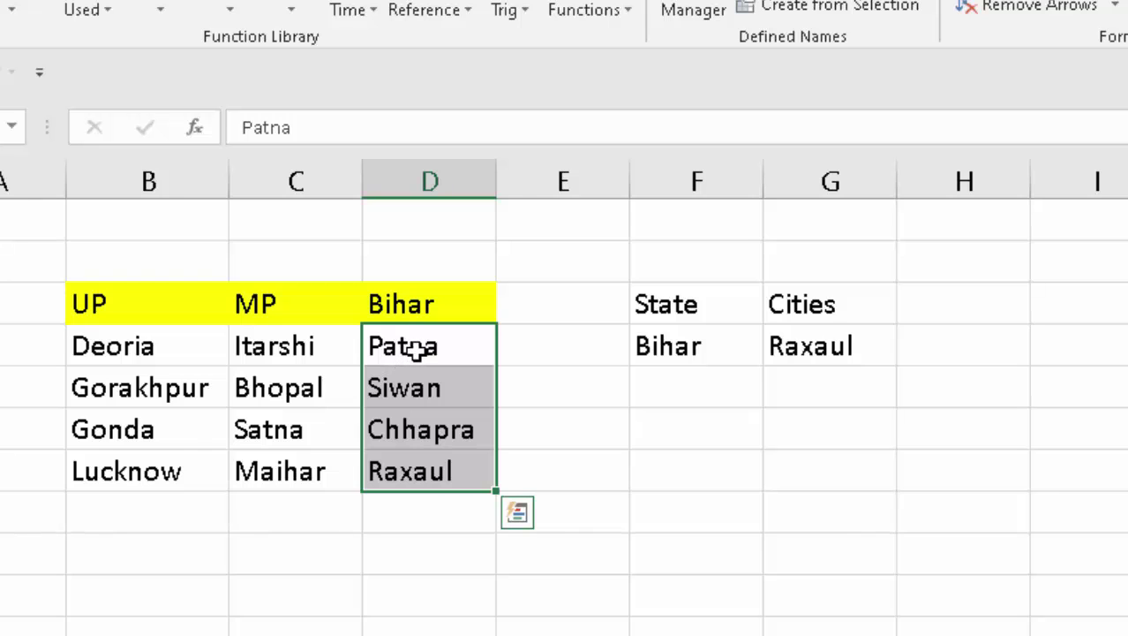
{"action": "left_click_drag", "start_coordinate": [415, 347], "coordinate": [428, 456]}
{"action": "left_click_drag", "start_coordinate": [611, 476], "coordinate": [609, 508]}
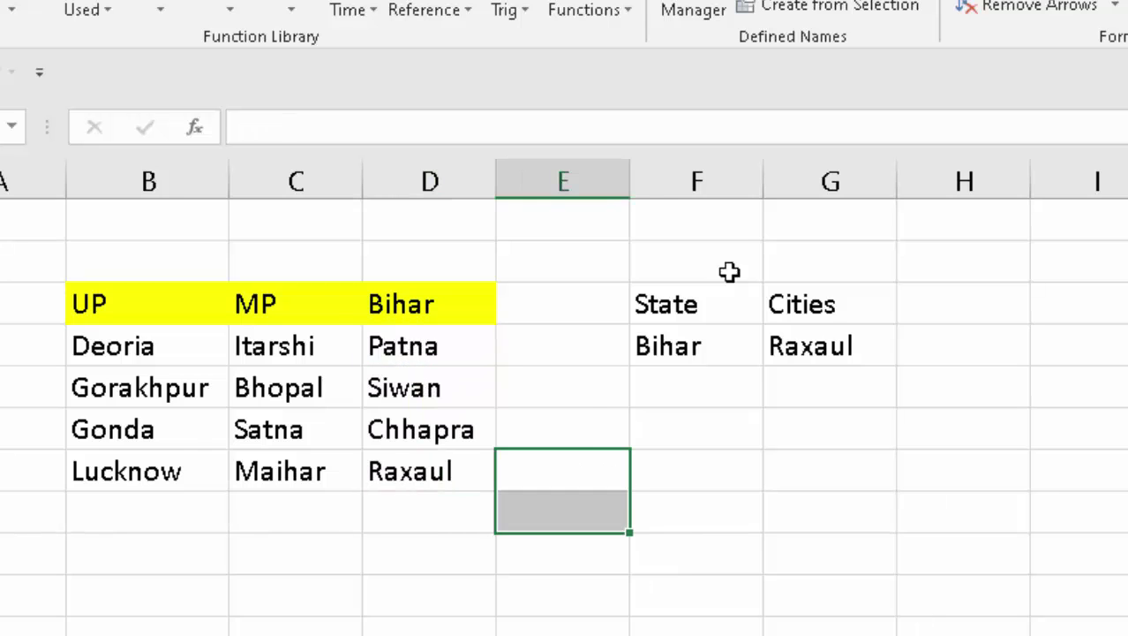
- Set the example's State cell to UP and view the cities it offers
{"action": "left_click", "coordinate": [667, 347]}
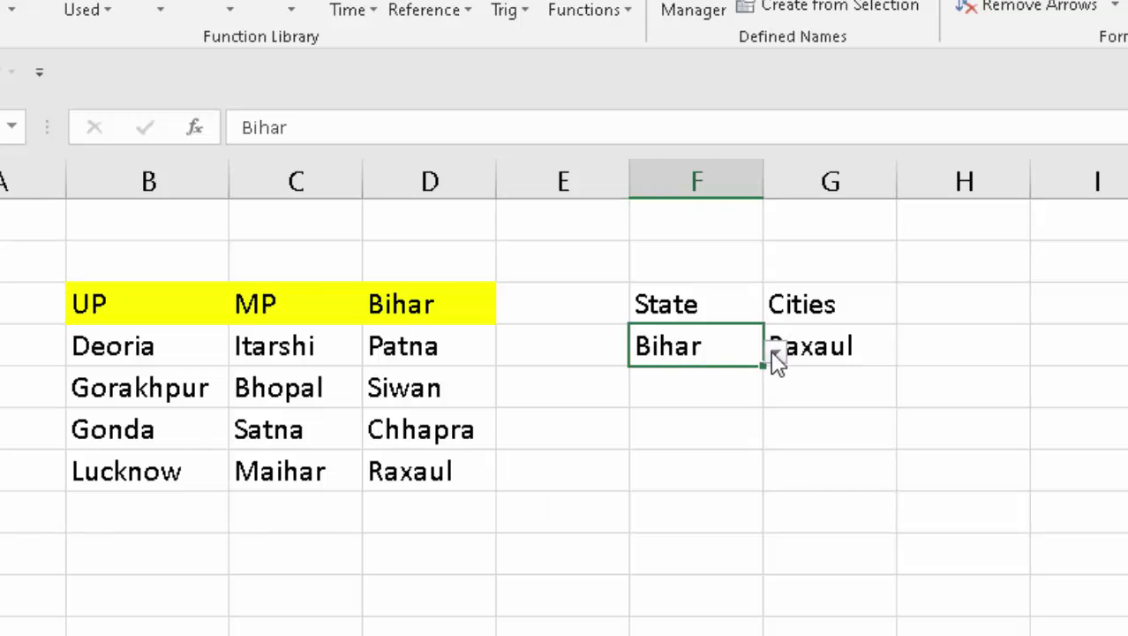
{"action": "left_click", "coordinate": [776, 355]}
{"action": "left_click", "coordinate": [710, 390]}
{"action": "left_click", "coordinate": [855, 344]}
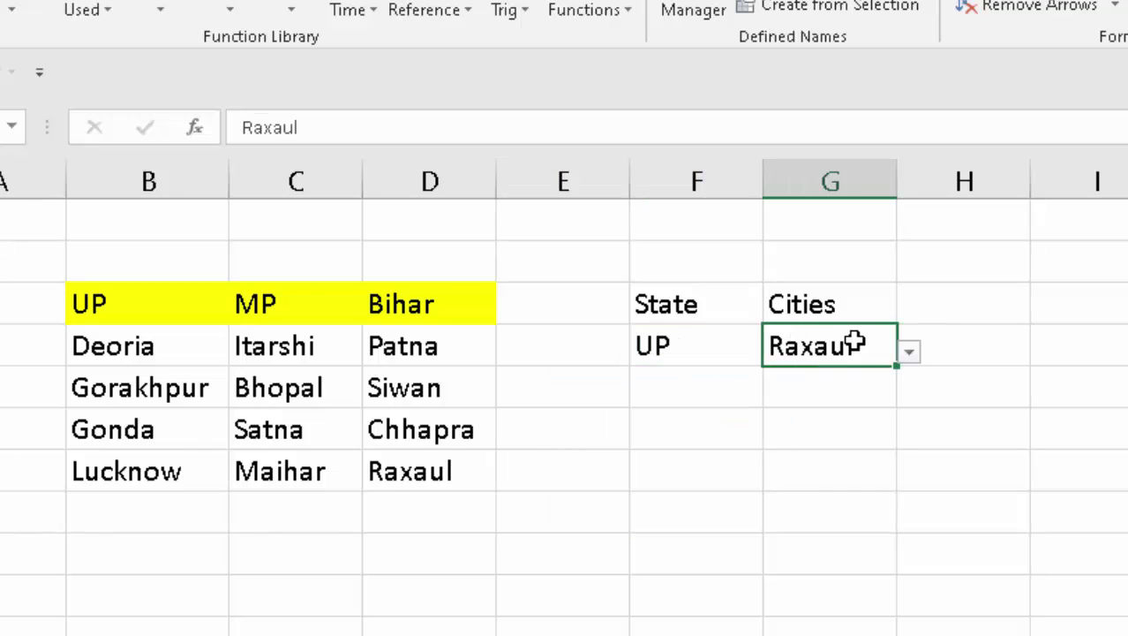
{"action": "left_click", "coordinate": [910, 355]}
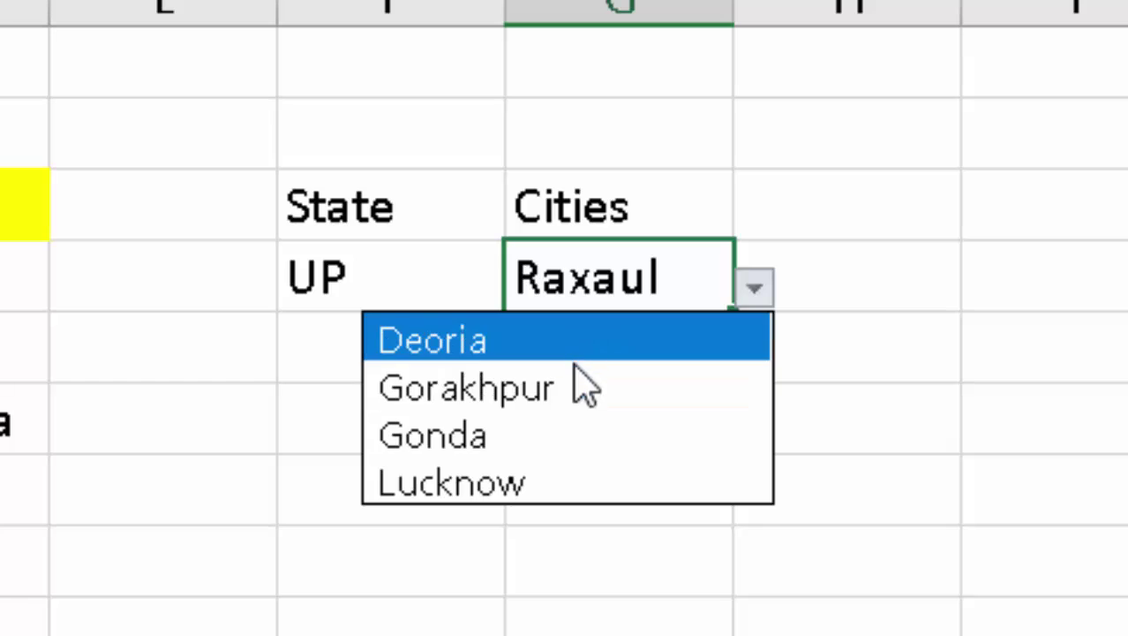
{"action": "key", "text": "Escape"}
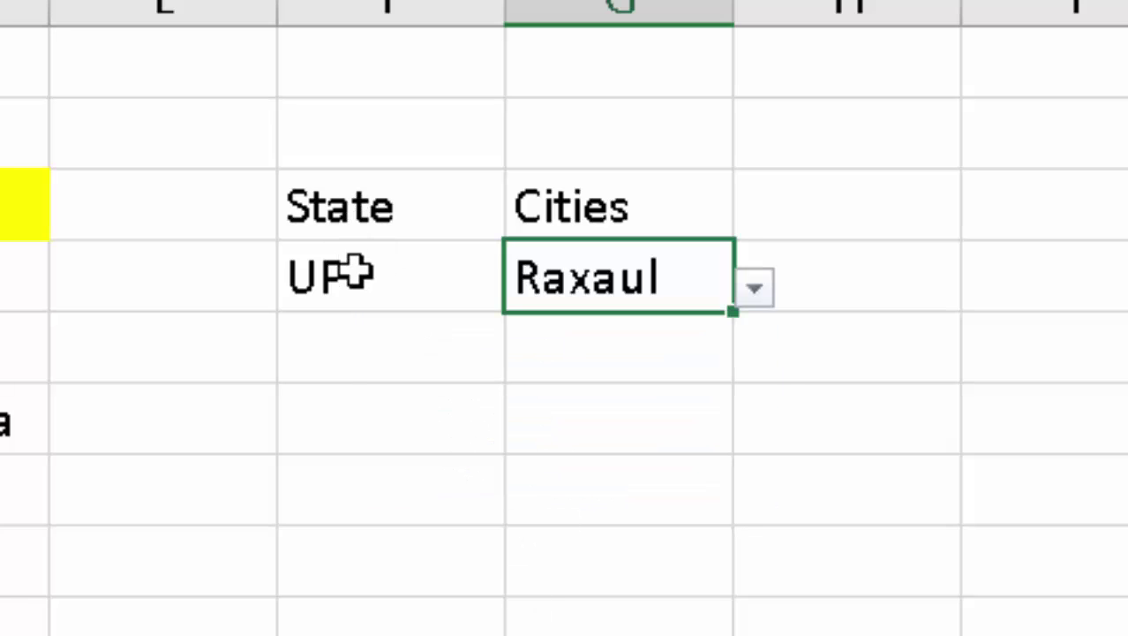
- Switch the example's State to MP and check the offered cities
{"action": "left_click", "coordinate": [356, 273]}
{"action": "left_click", "coordinate": [526, 286]}
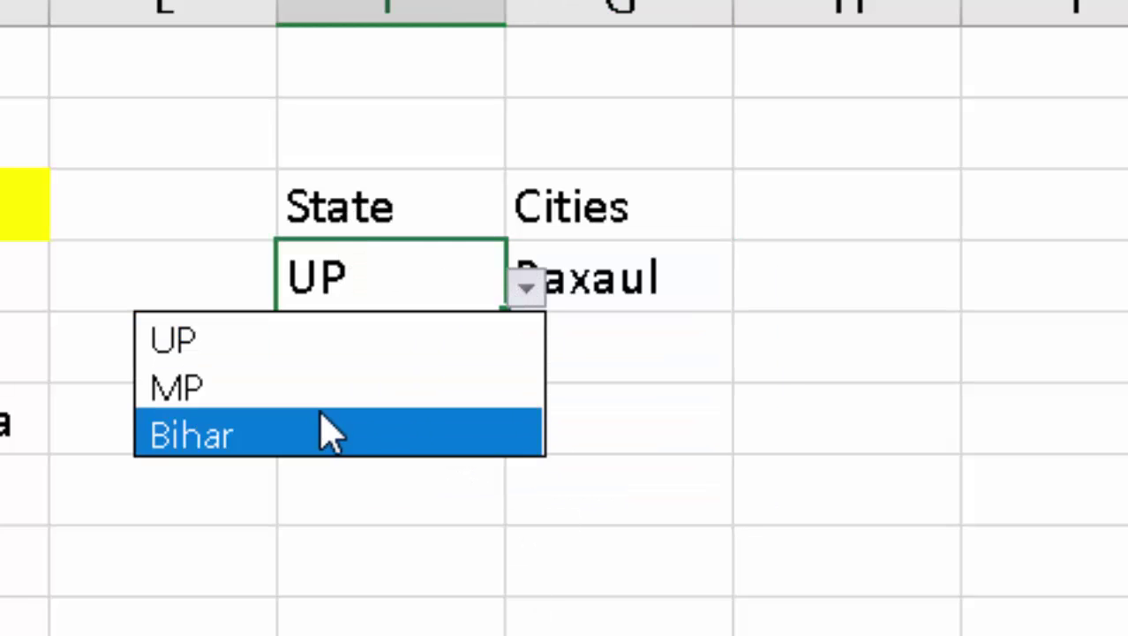
{"action": "left_click", "coordinate": [358, 386]}
{"action": "left_click", "coordinate": [609, 279]}
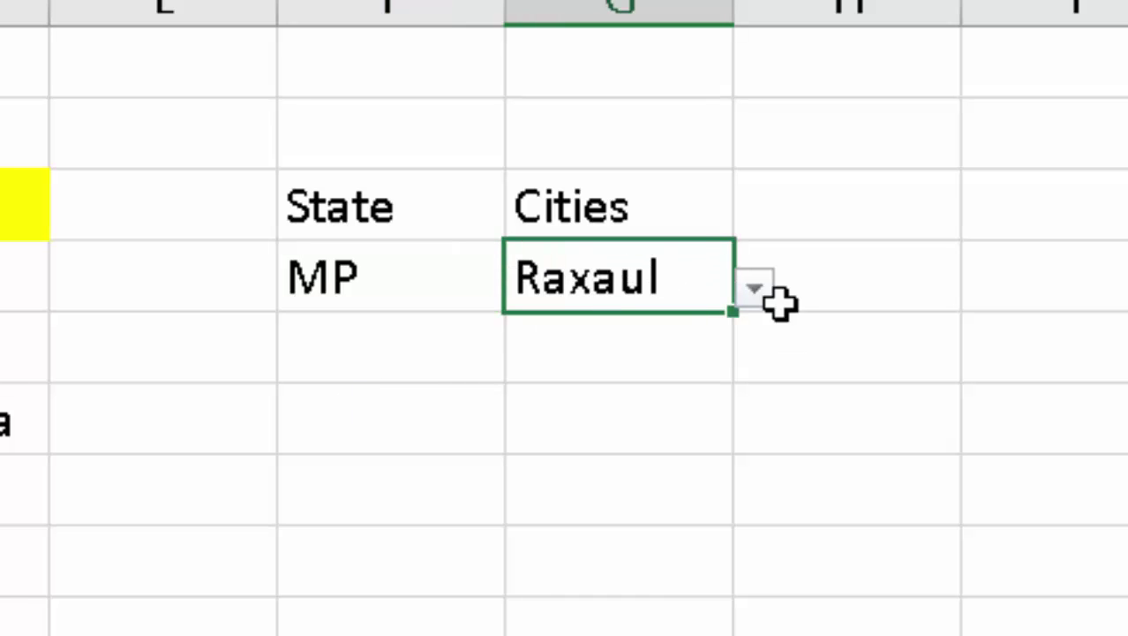
{"action": "left_click", "coordinate": [755, 290]}
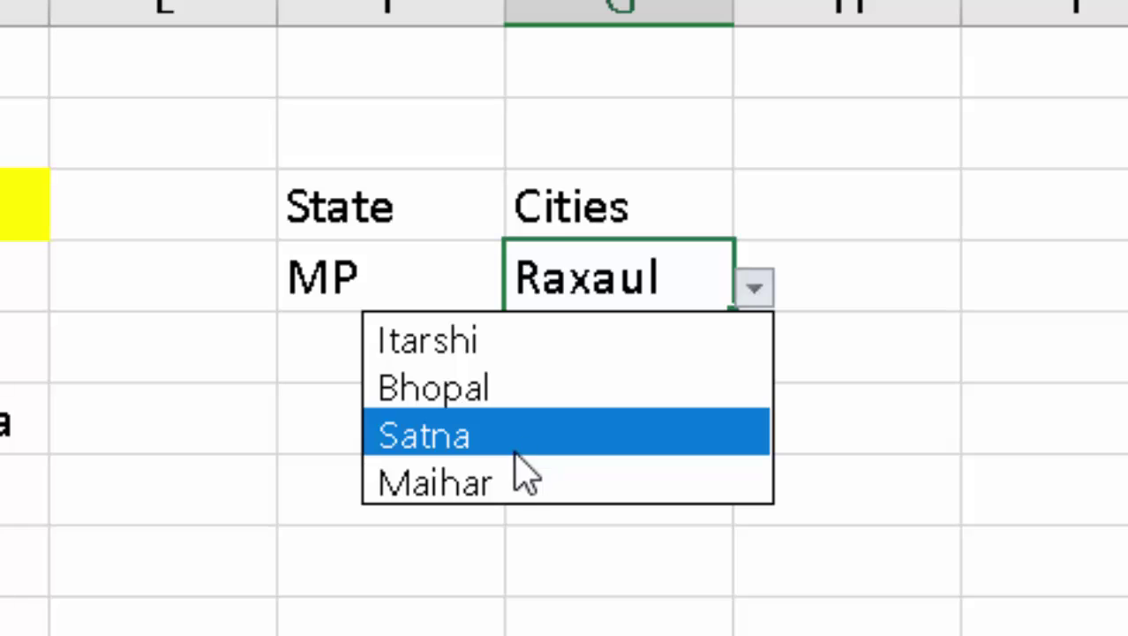
{"action": "left_click", "coordinate": [467, 351]}
- Switch the example's State to Bihar and check its city list
{"action": "left_click", "coordinate": [420, 286]}
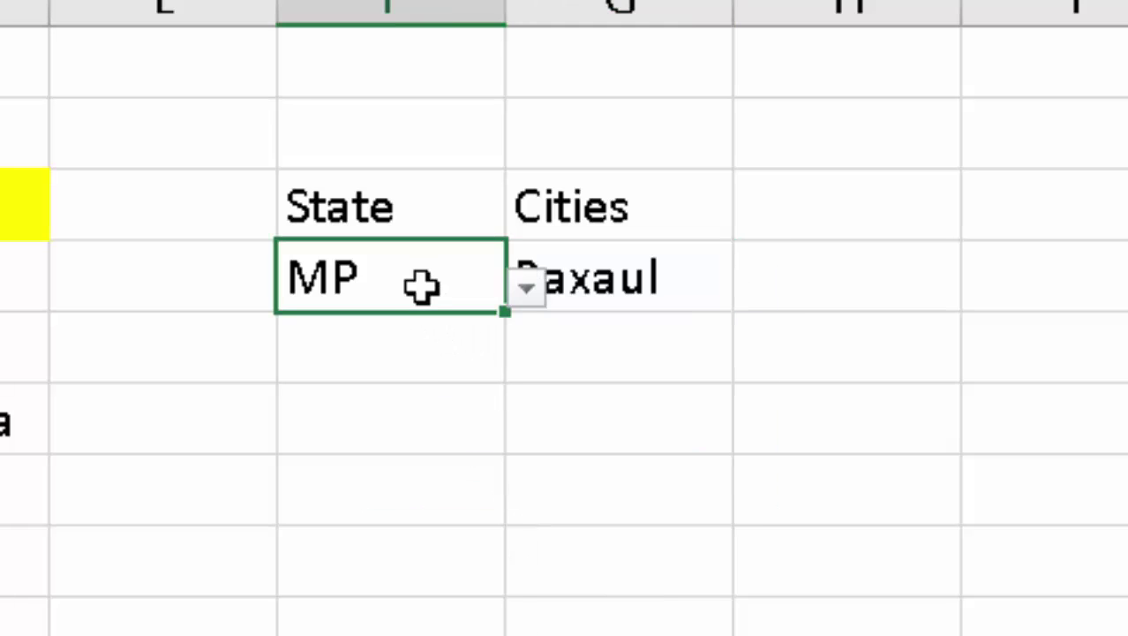
{"action": "left_click", "coordinate": [528, 289]}
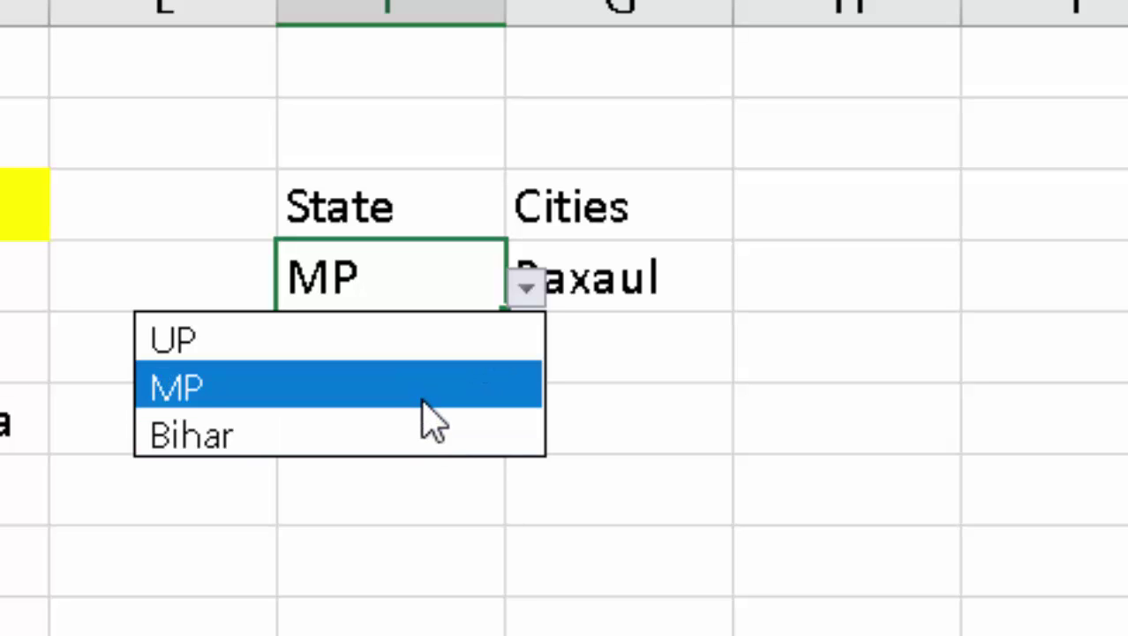
{"action": "left_click", "coordinate": [416, 437]}
{"action": "left_click", "coordinate": [657, 283]}
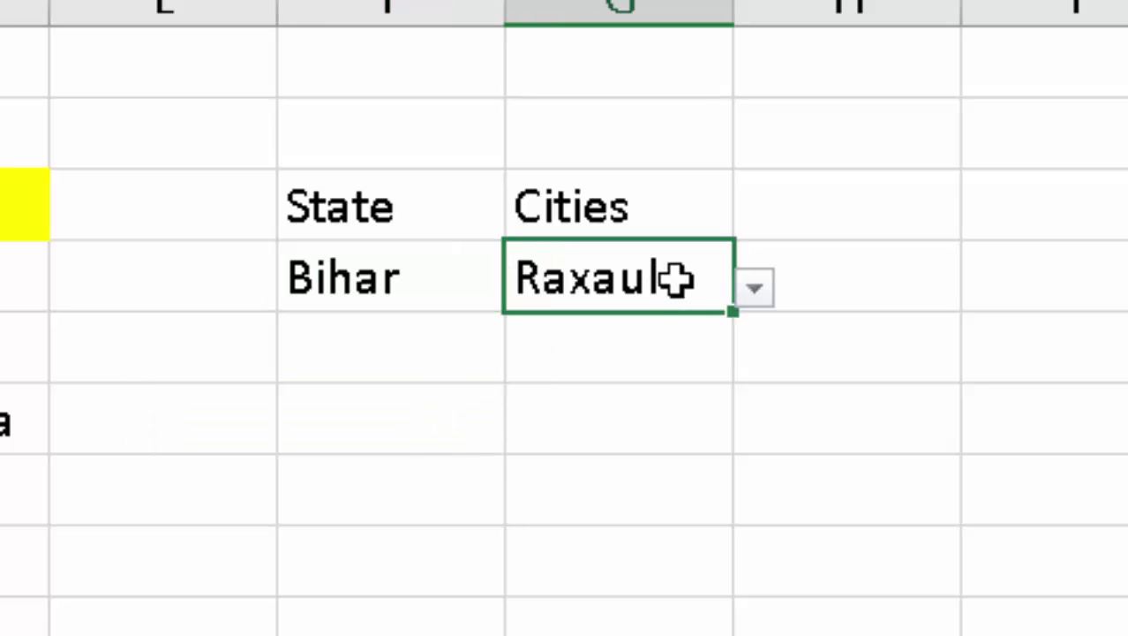
{"action": "left_click", "coordinate": [752, 289]}
{"action": "key", "text": "Escape"}
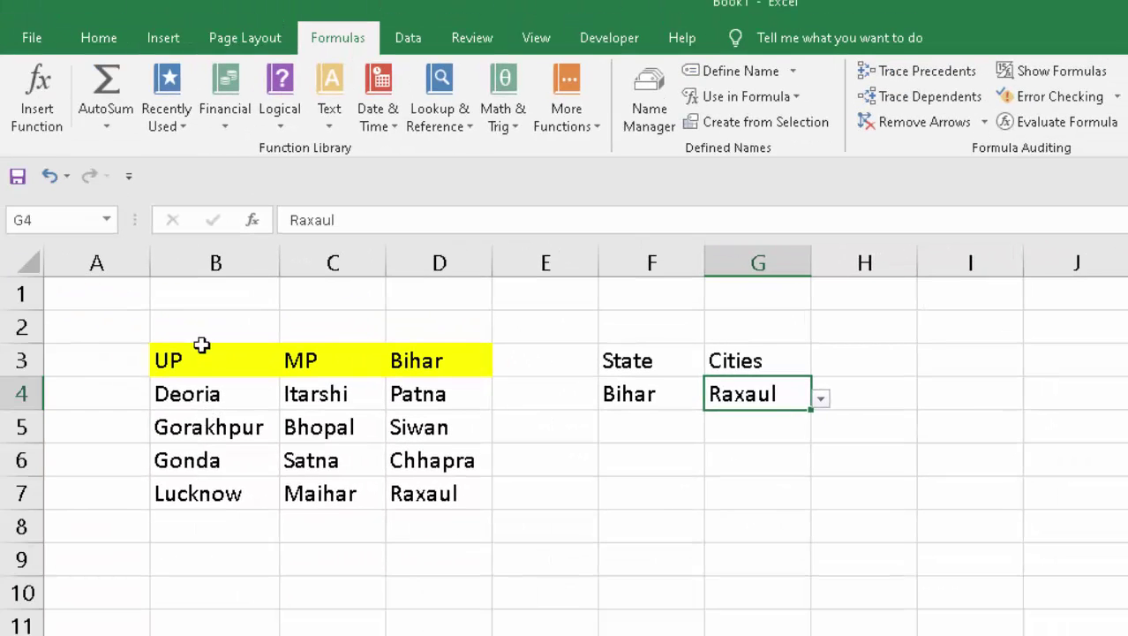
- Copy the state and city table and paste it into Sheet3 at A1
{"action": "left_click_drag", "start_coordinate": [193, 369], "coordinate": [398, 491]}
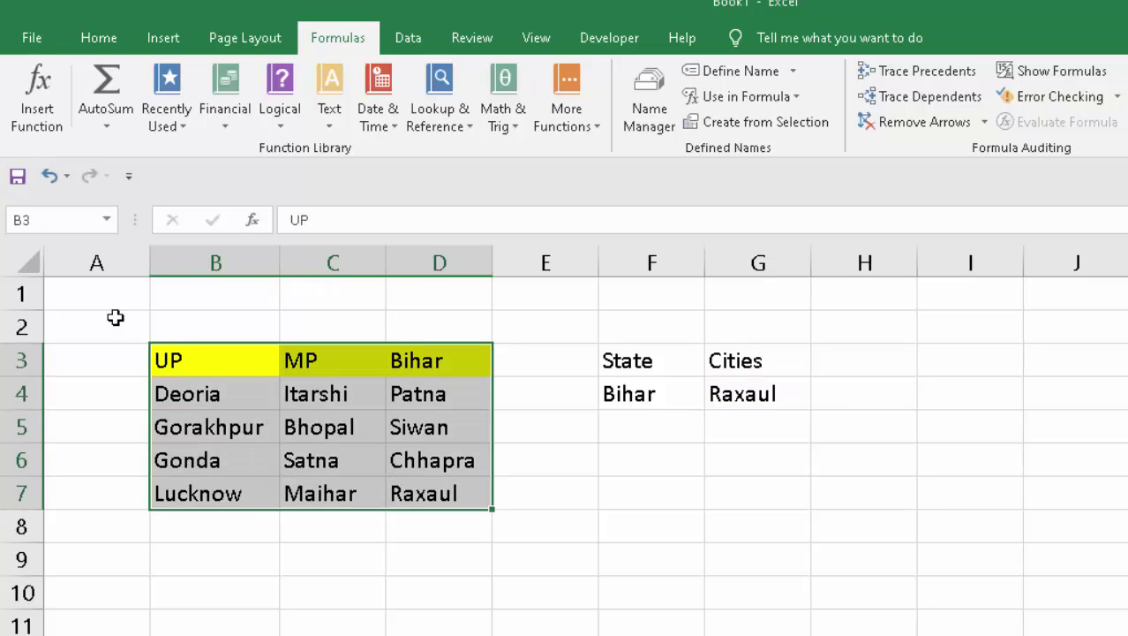
{"action": "right_click", "coordinate": [258, 412]}
{"action": "left_click", "coordinate": [304, 329]}
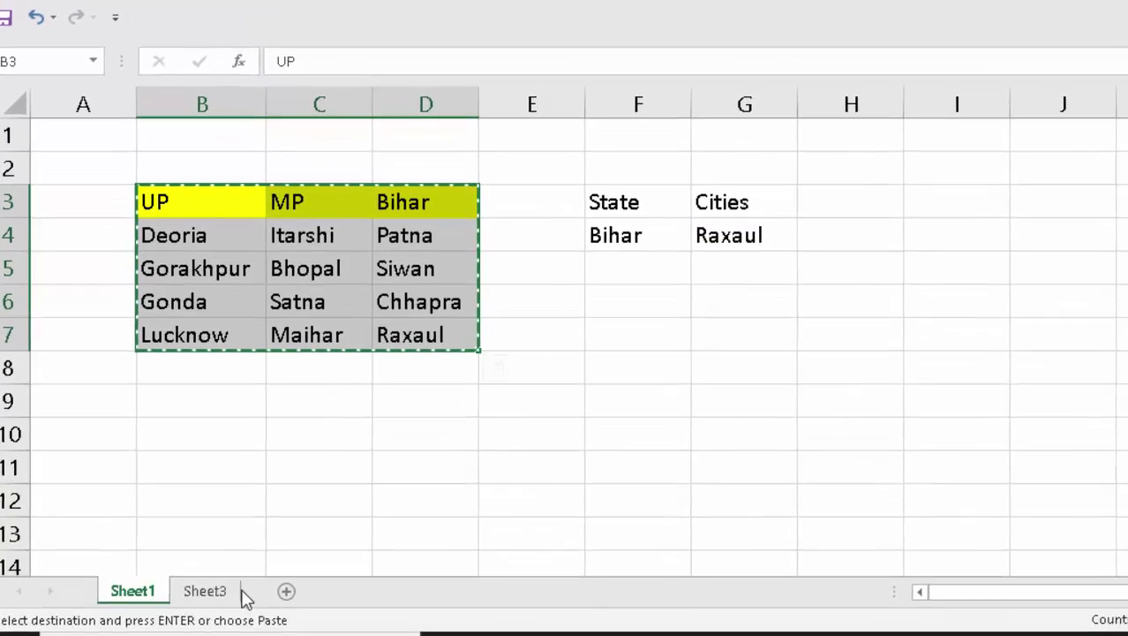
{"action": "left_click", "coordinate": [205, 573]}
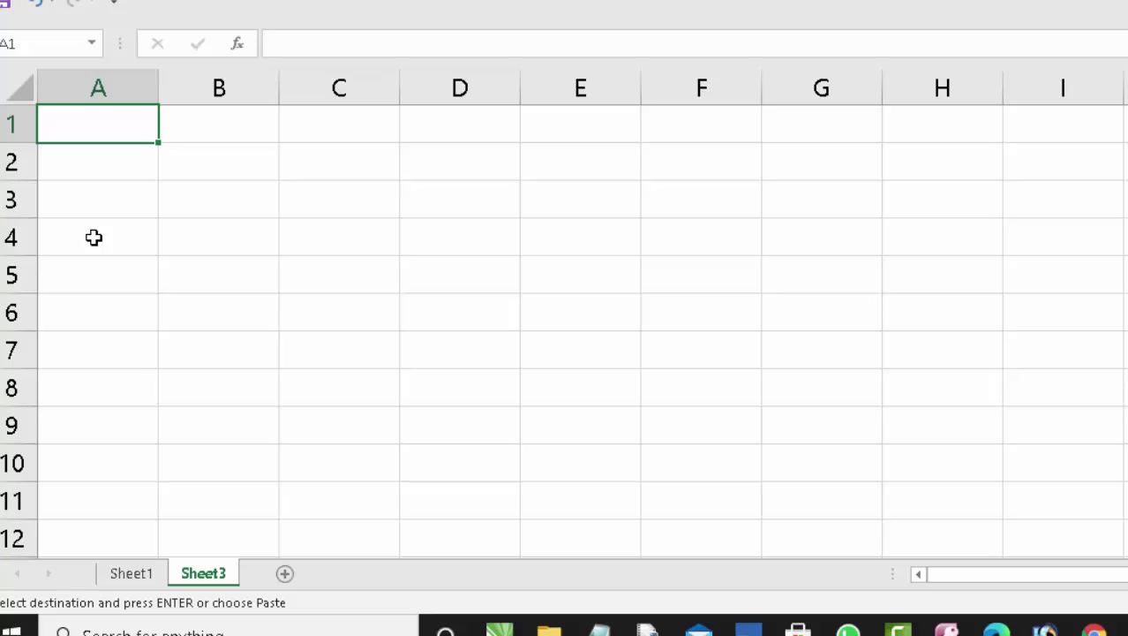
{"action": "key", "text": "ctrl+v"}
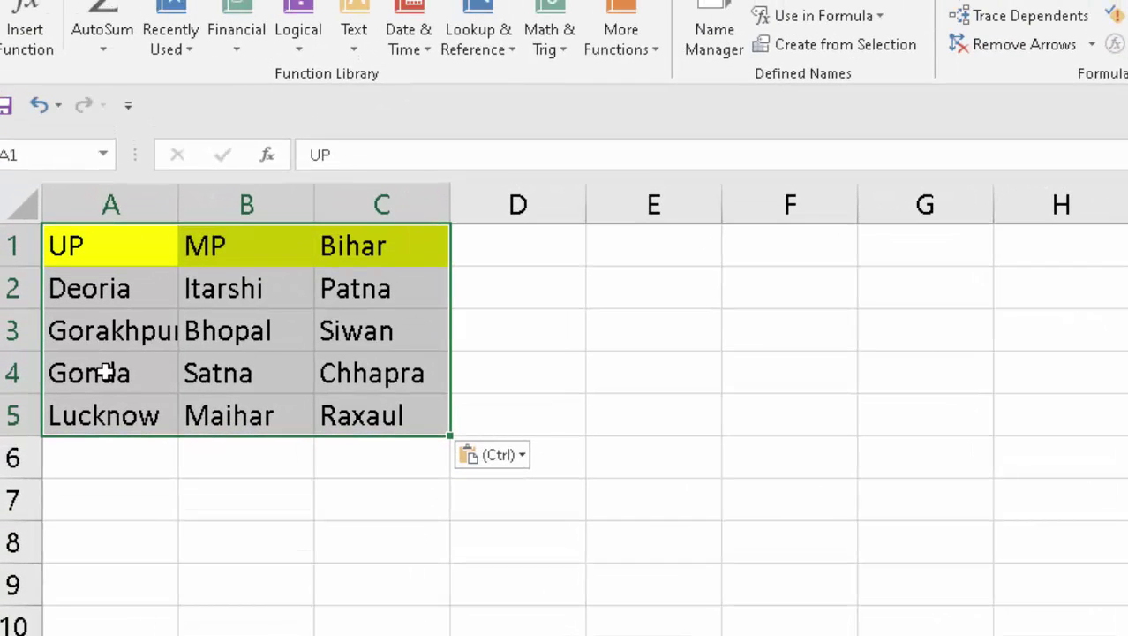
{"action": "left_click", "coordinate": [298, 539]}
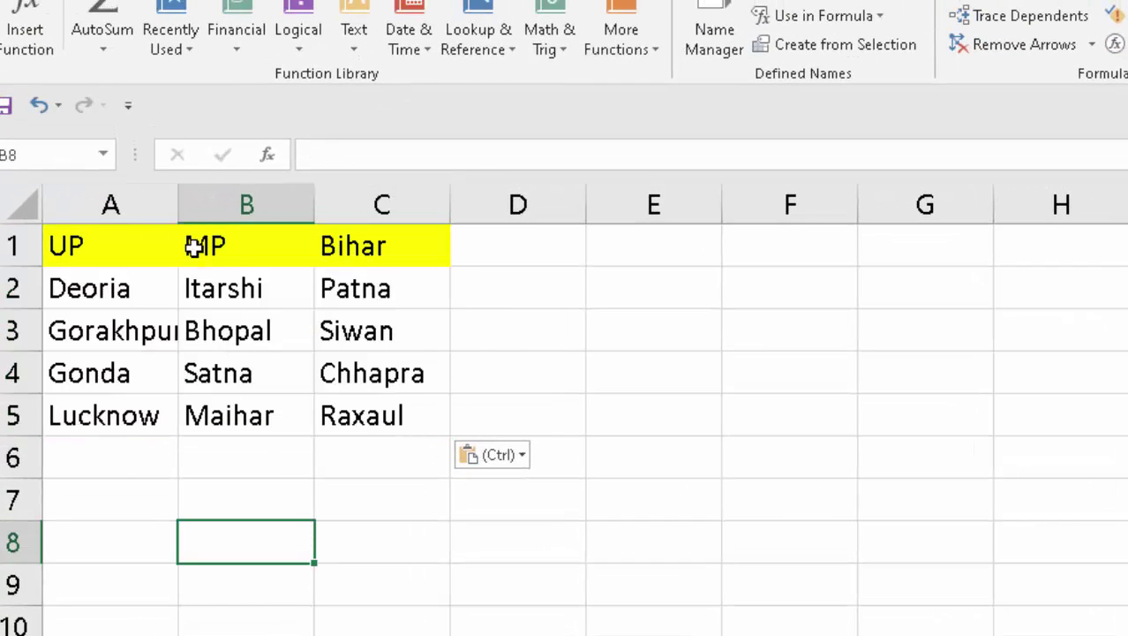
- Widen column A to fit Gorakhpur, then select A2, B2, C2 and finally E2
{"action": "left_click_drag", "start_coordinate": [177, 205], "coordinate": [229, 205]}
{"action": "left_click", "coordinate": [117, 288]}
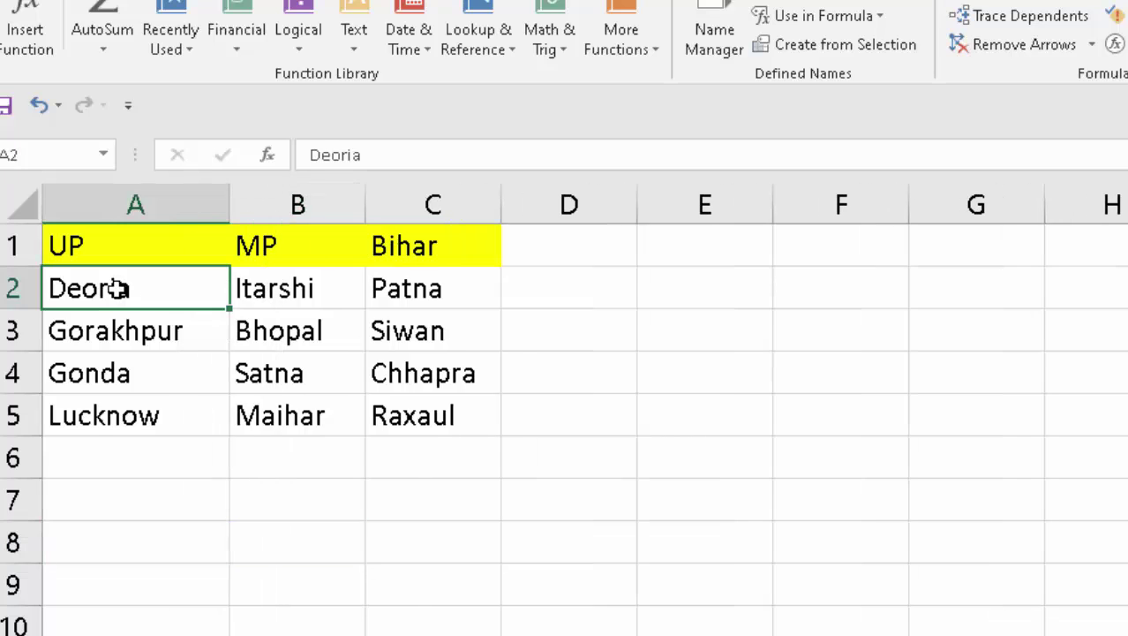
{"action": "left_click", "coordinate": [272, 287]}
{"action": "left_click", "coordinate": [408, 287]}
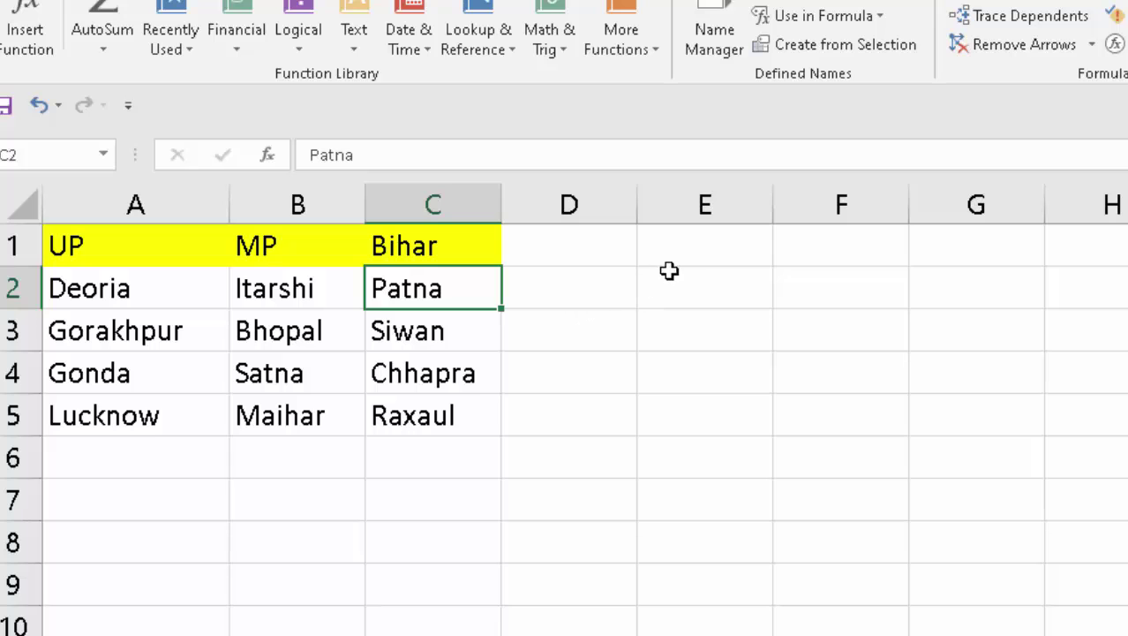
{"action": "left_click", "coordinate": [706, 300]}
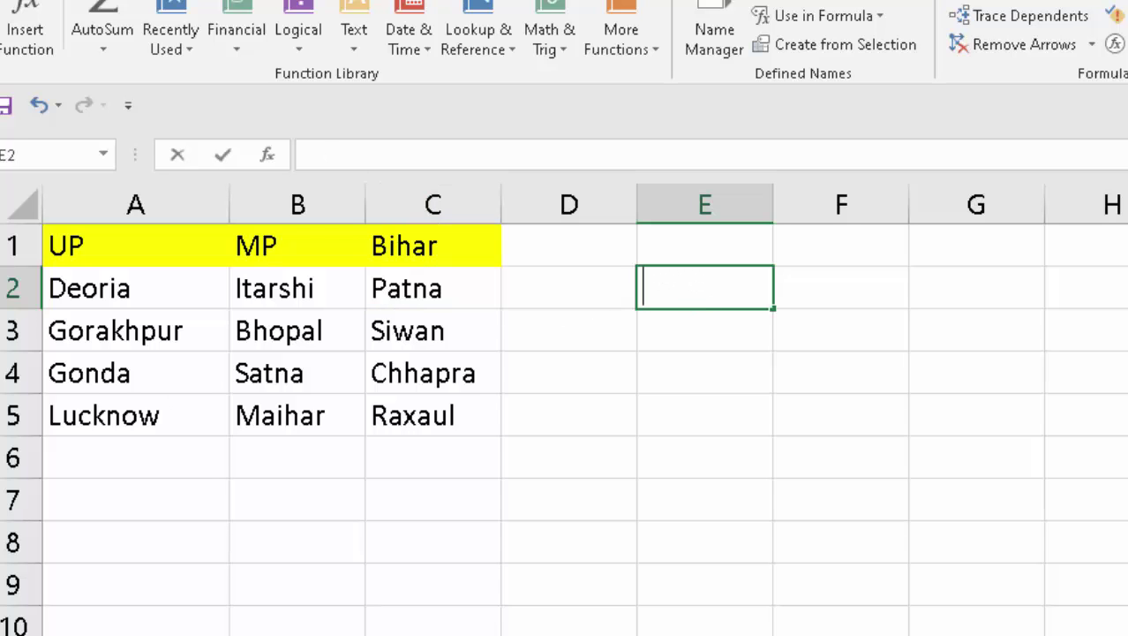
- Enter State in E2 and Cities in F2, removing a stray 0 from E2
{"action": "type", "text": "State"}
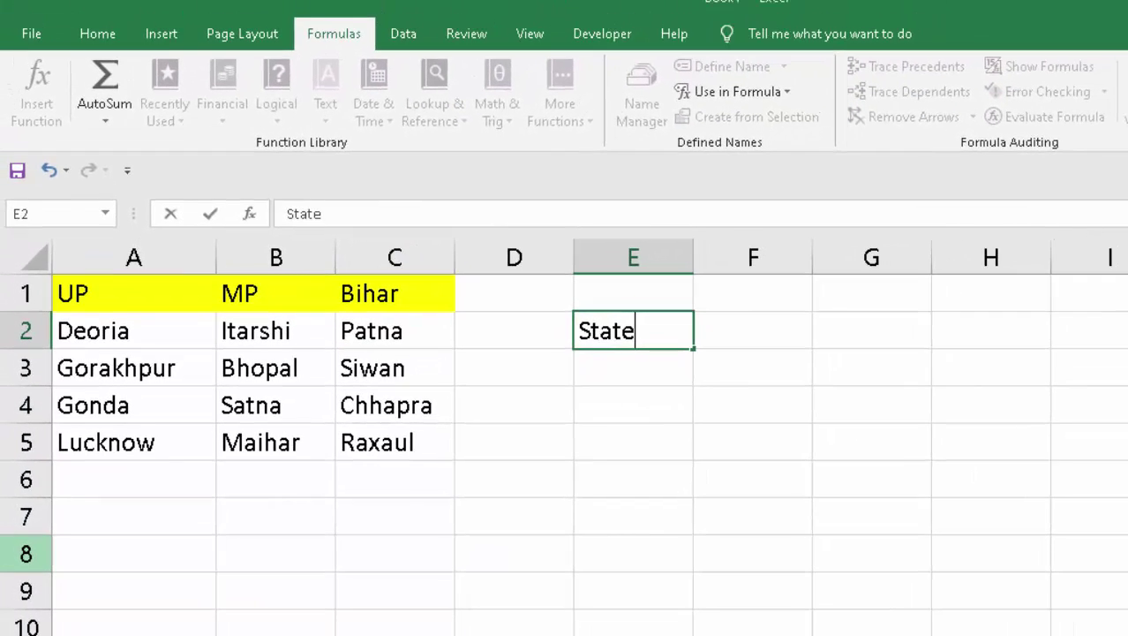
{"action": "type", "text": "0"}
{"action": "key", "text": "Tab"}
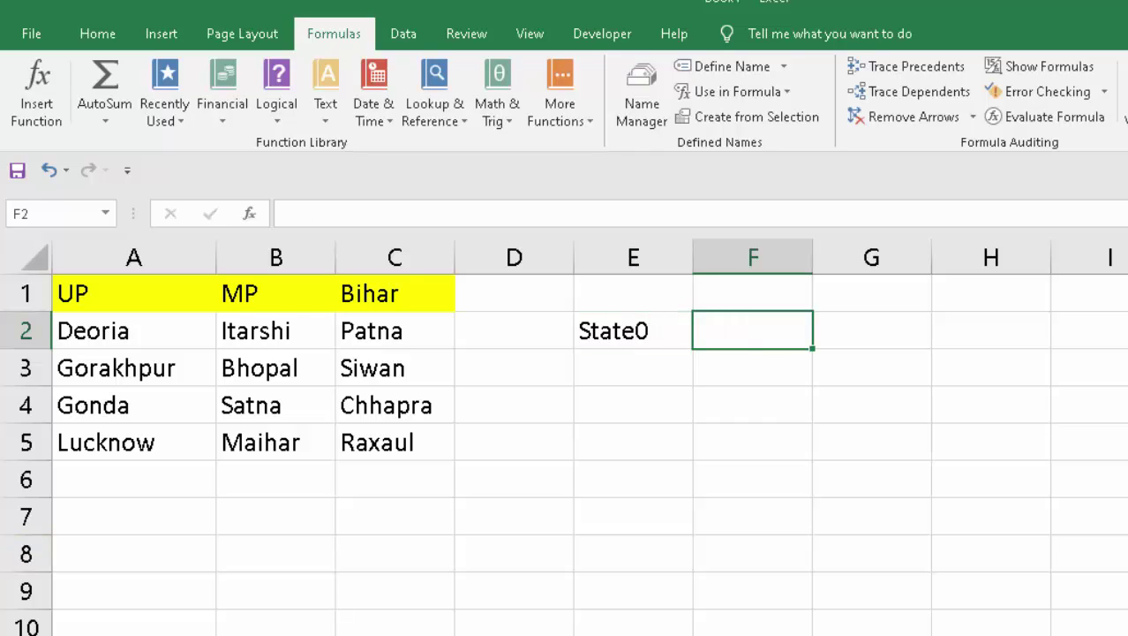
{"action": "type", "text": "Cities"}
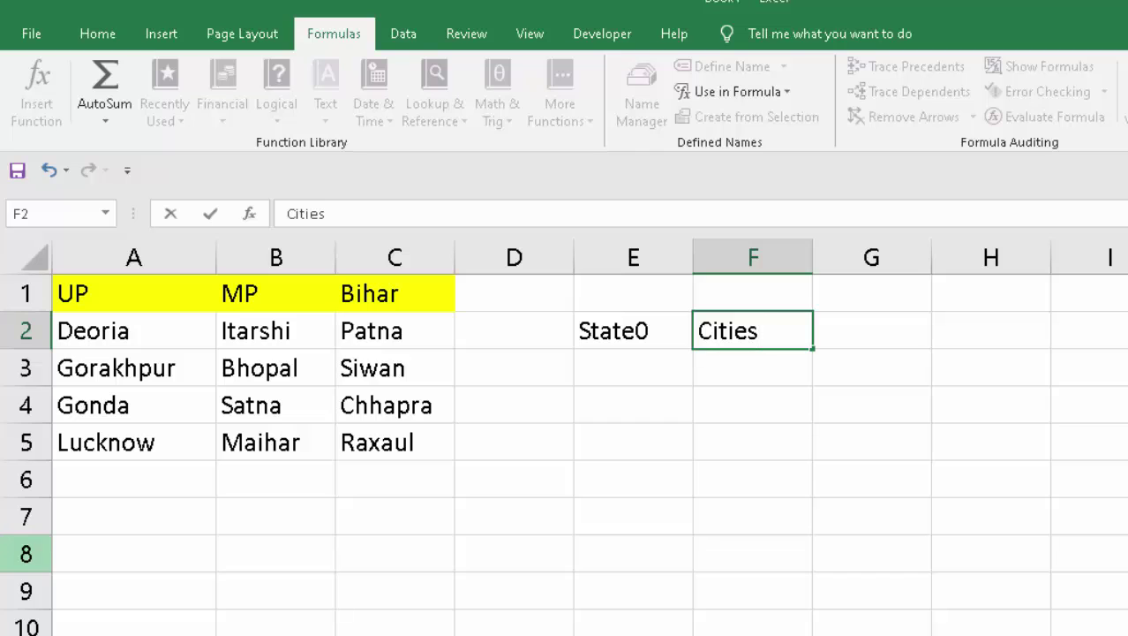
{"action": "double_click", "coordinate": [664, 330]}
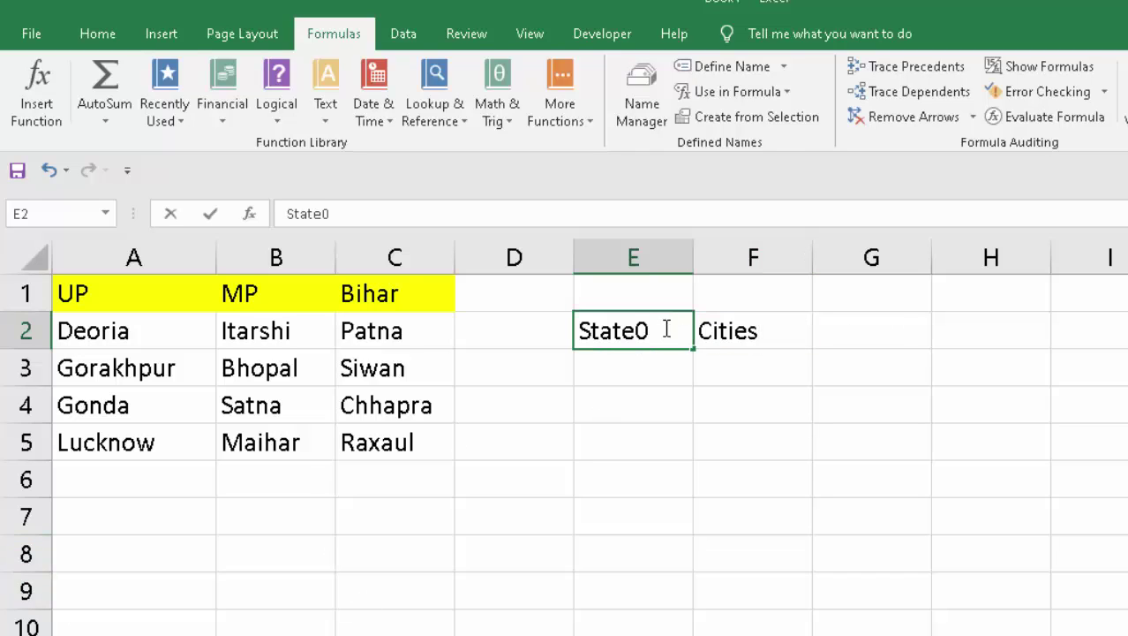
{"action": "left_click", "coordinate": [677, 437]}
- Fill the E2:F2 headings with light orange
{"action": "left_click_drag", "start_coordinate": [675, 336], "coordinate": [765, 330]}
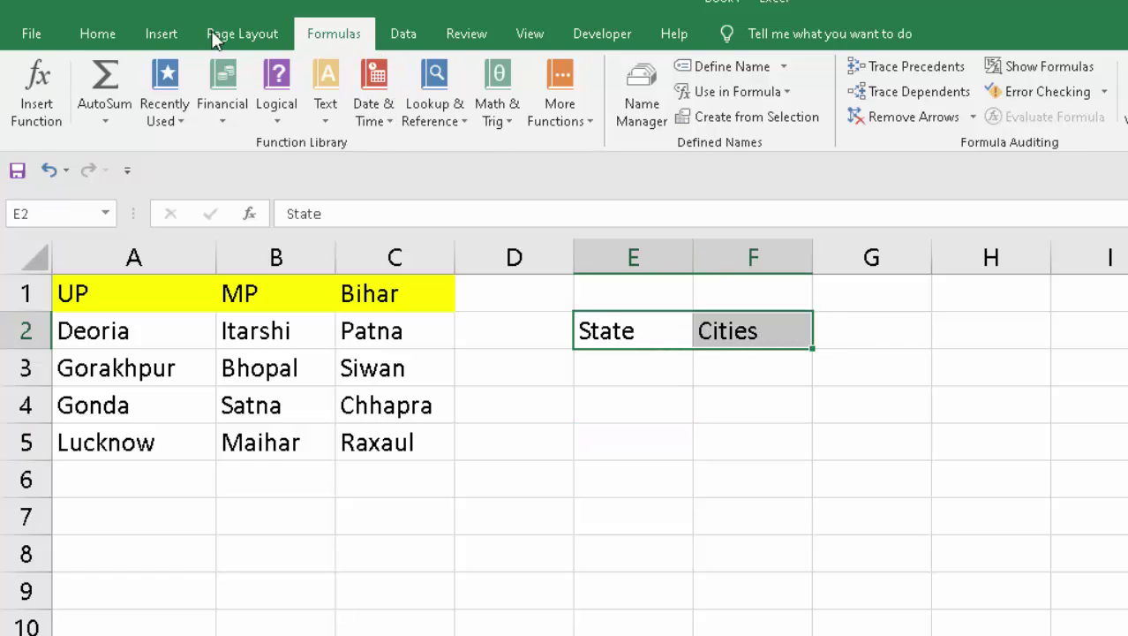
{"action": "left_click", "coordinate": [95, 34]}
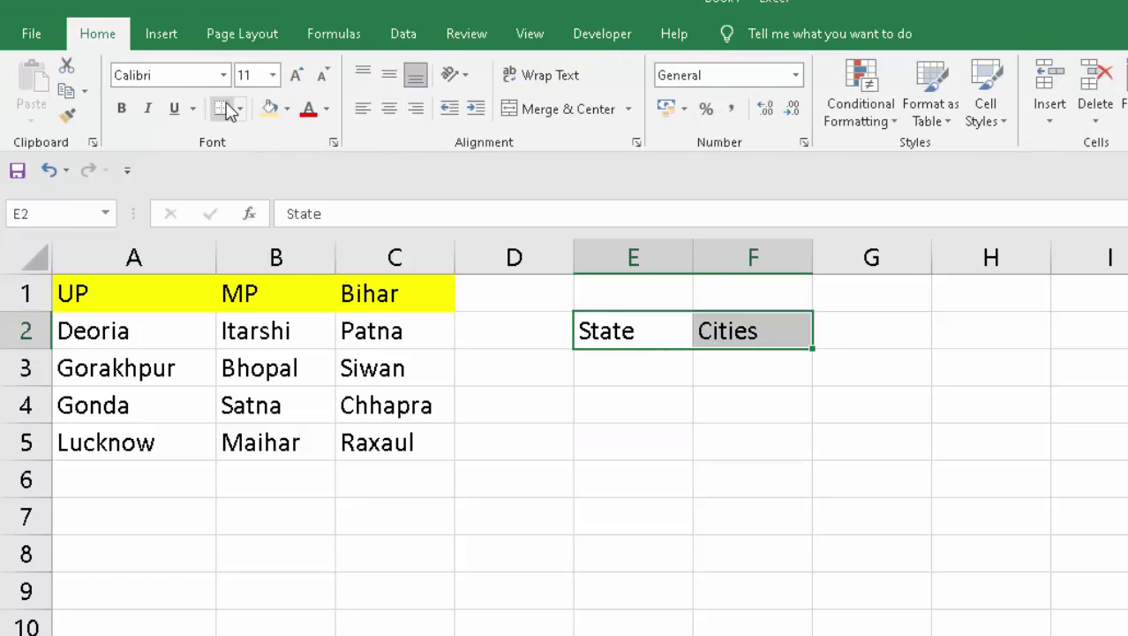
{"action": "left_click", "coordinate": [287, 109]}
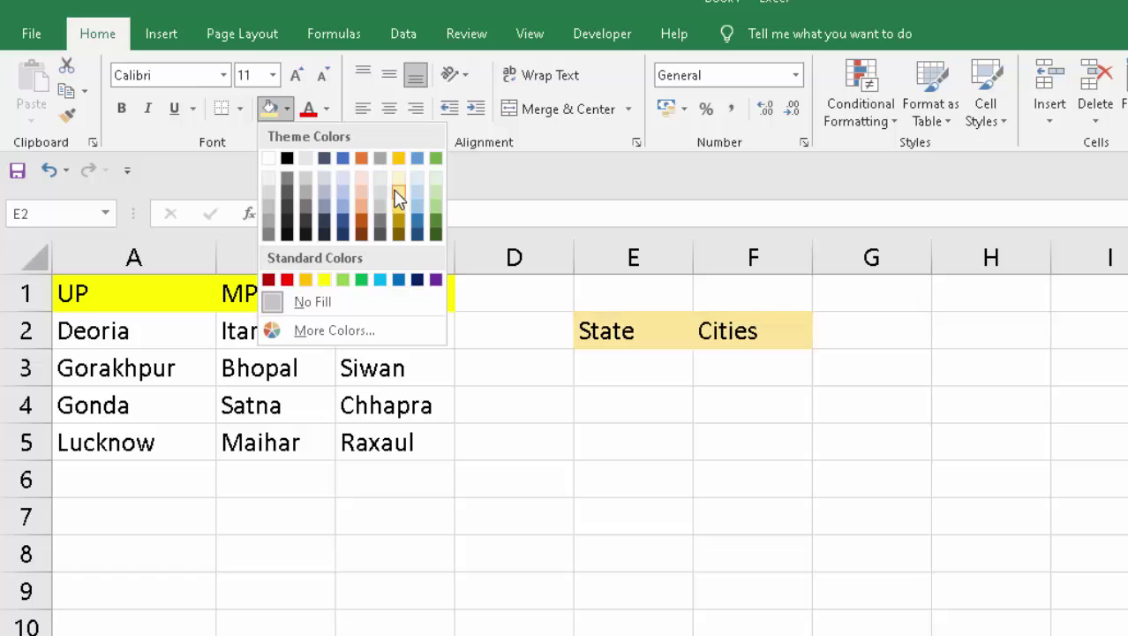
{"action": "left_click", "coordinate": [361, 195]}
{"action": "left_click", "coordinate": [798, 436]}
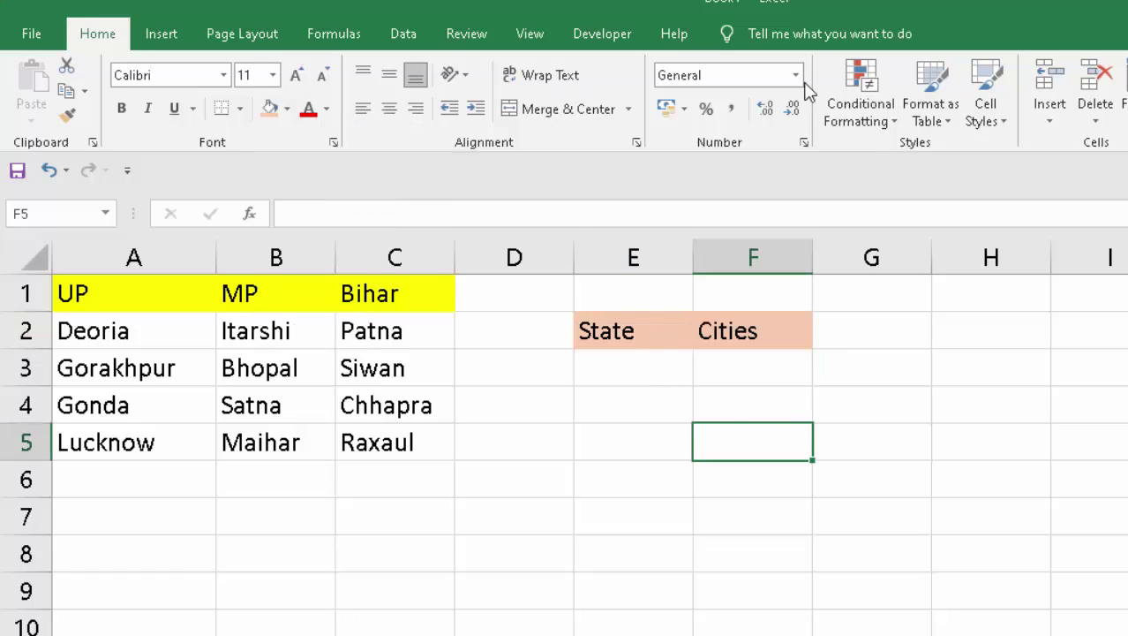
- Select A1:C5 column by column, covering UP, MP and Bihar with their cities
{"action": "left_click", "coordinate": [102, 295]}
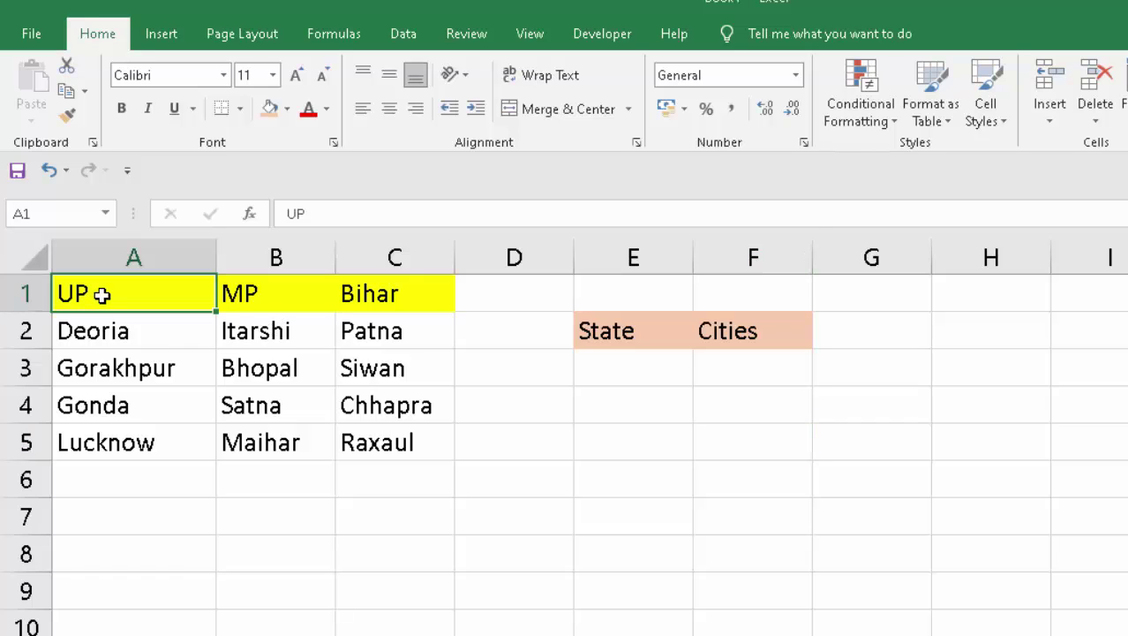
{"action": "left_click_drag", "start_coordinate": [102, 319], "coordinate": [81, 443]}
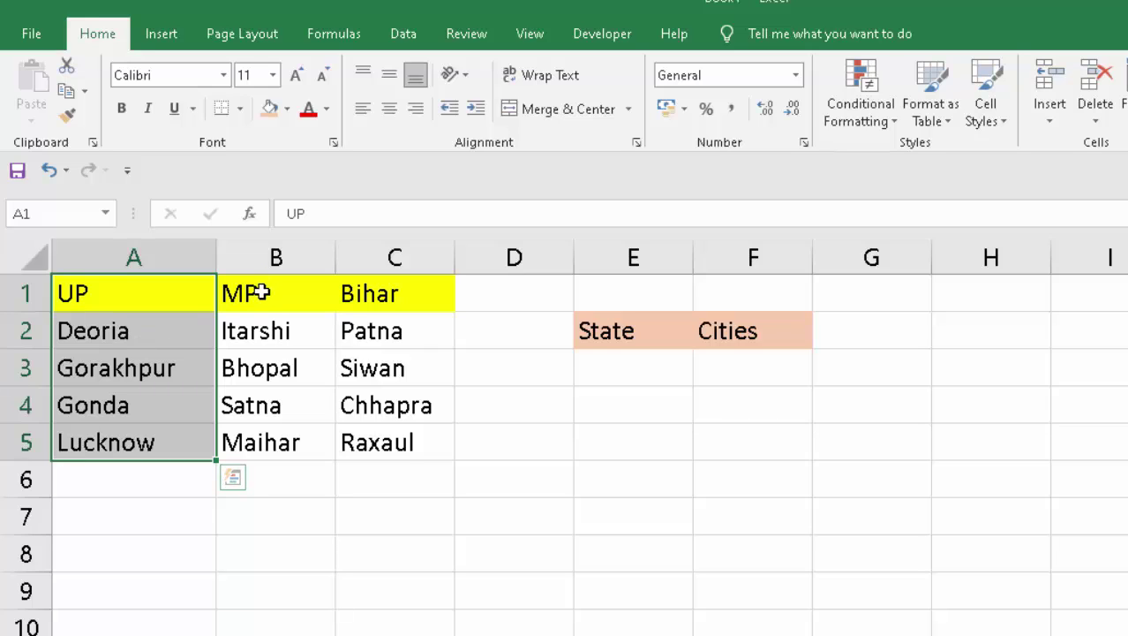
{"action": "left_click_drag", "start_coordinate": [260, 291], "coordinate": [287, 424], "text": "ctrl"}
{"action": "left_click_drag", "start_coordinate": [385, 293], "coordinate": [371, 439], "text": "ctrl"}
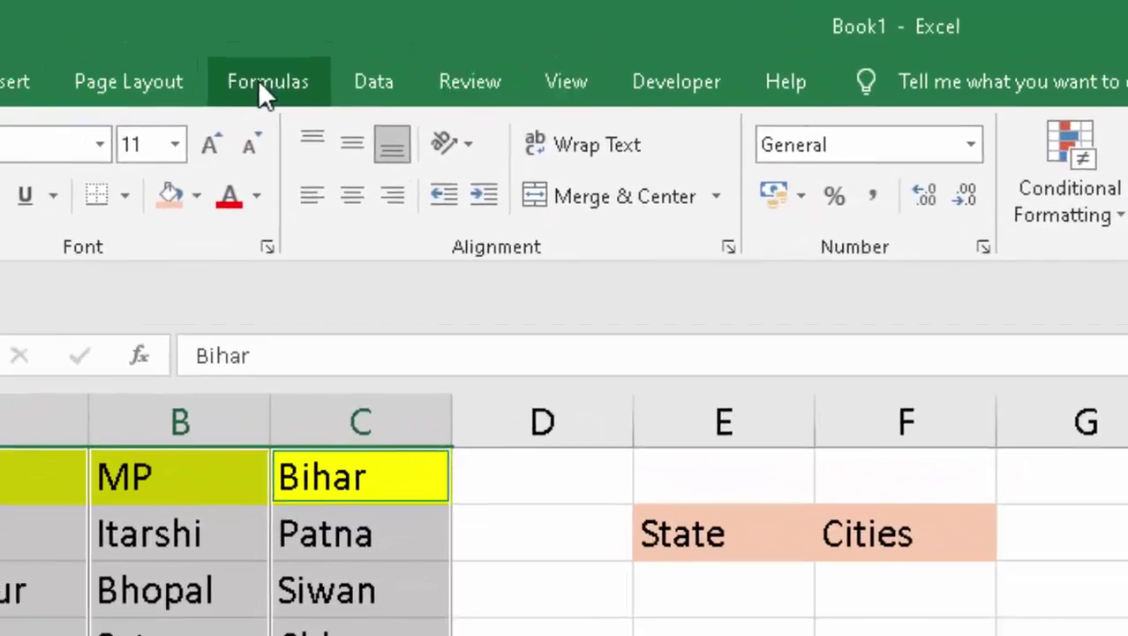
- Run Formulas > Create from Selection with Top row checked to define UP, MP and Bihar
{"action": "left_click", "coordinate": [265, 88]}
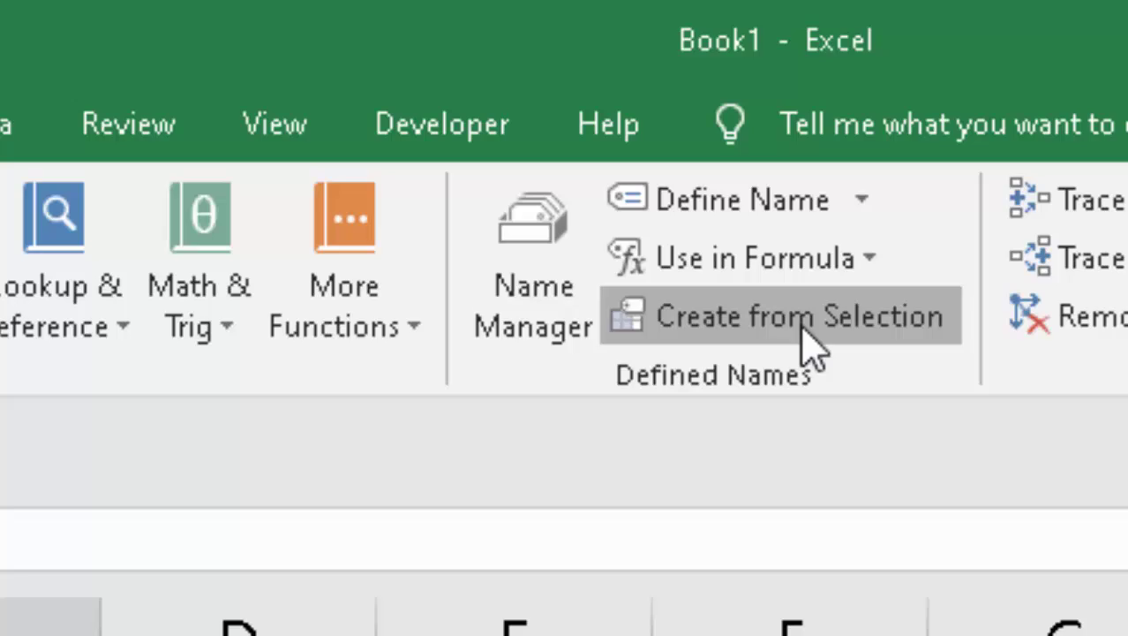
{"action": "left_click", "coordinate": [803, 327]}
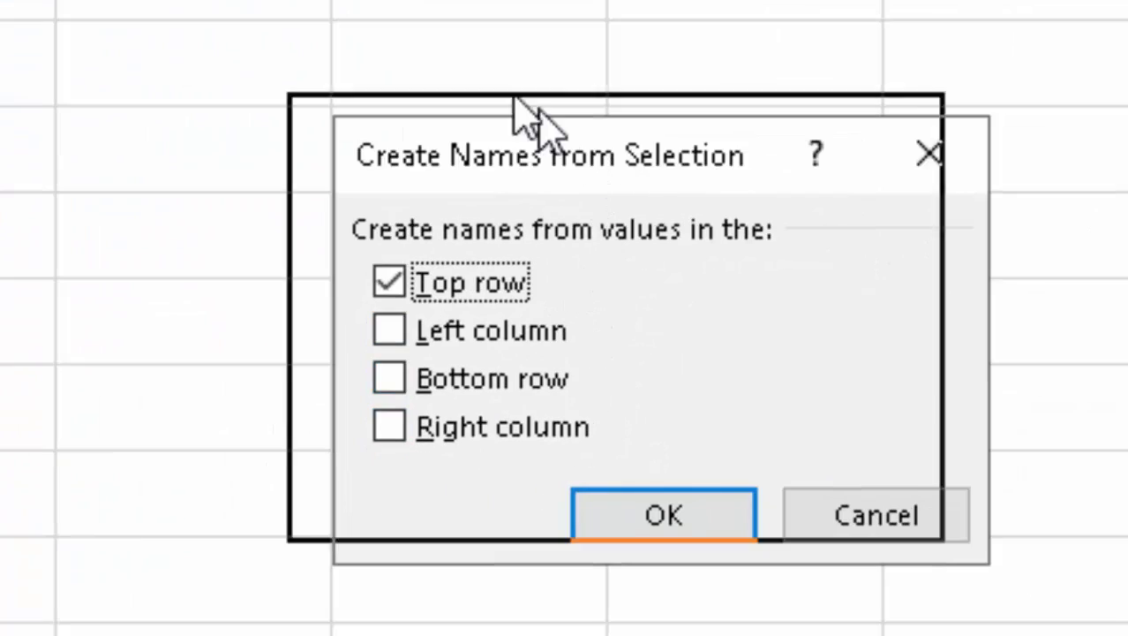
{"action": "left_click_drag", "start_coordinate": [600, 161], "coordinate": [380, 9]}
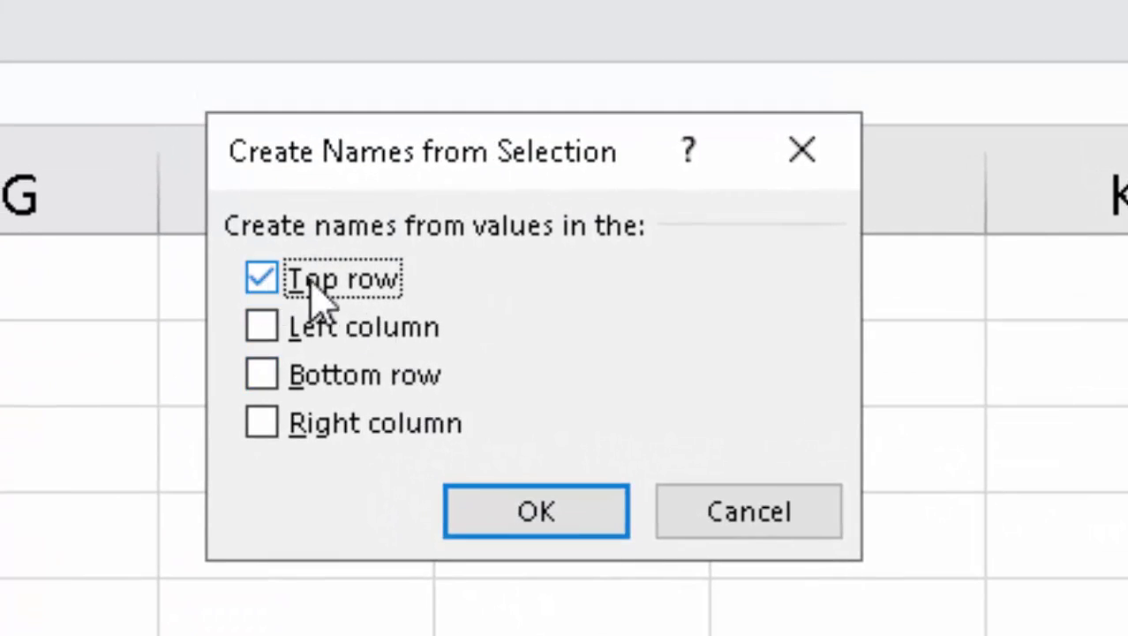
{"action": "left_click", "coordinate": [540, 514]}
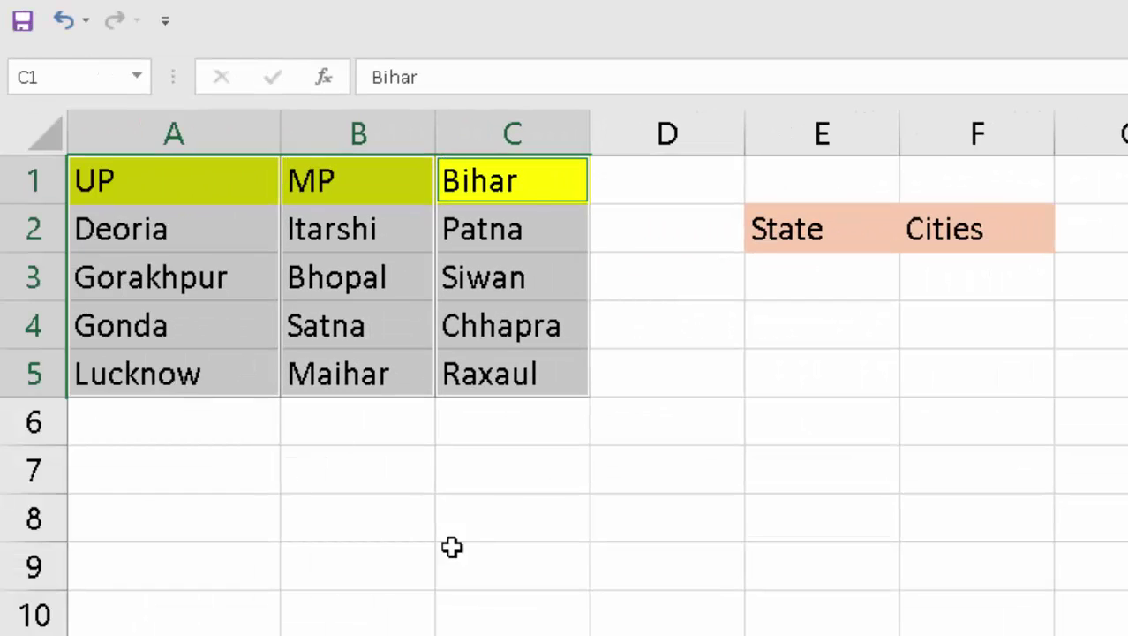
{"action": "left_click", "coordinate": [486, 506]}
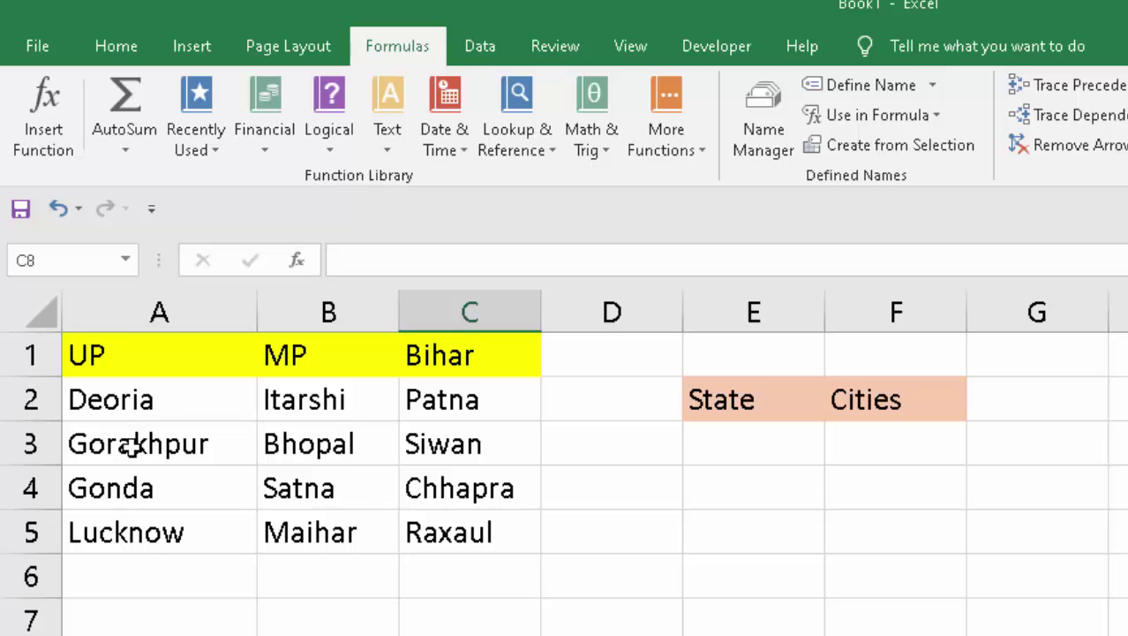
{"action": "left_click", "coordinate": [126, 259]}
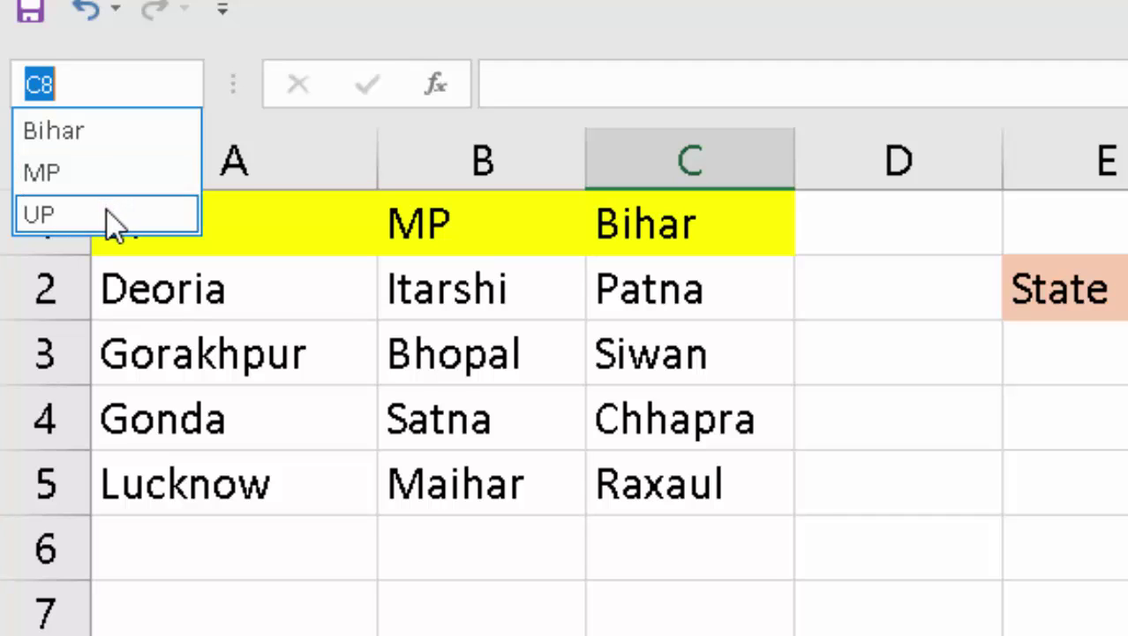
{"action": "left_click", "coordinate": [106, 210]}
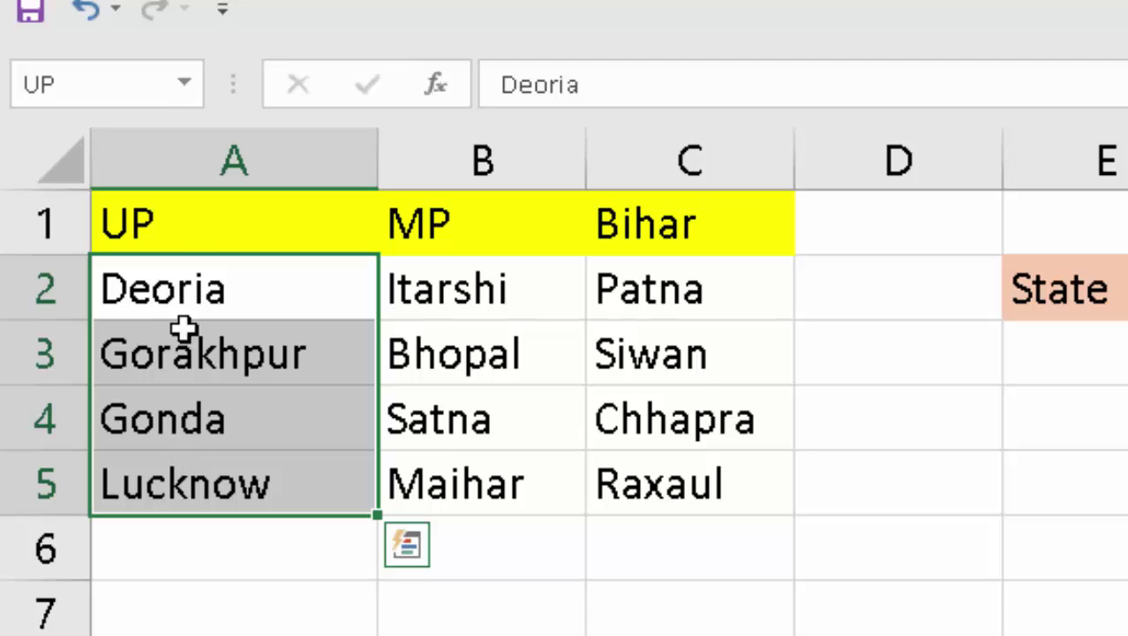
{"action": "left_click", "coordinate": [183, 84]}
{"action": "left_click", "coordinate": [132, 132]}
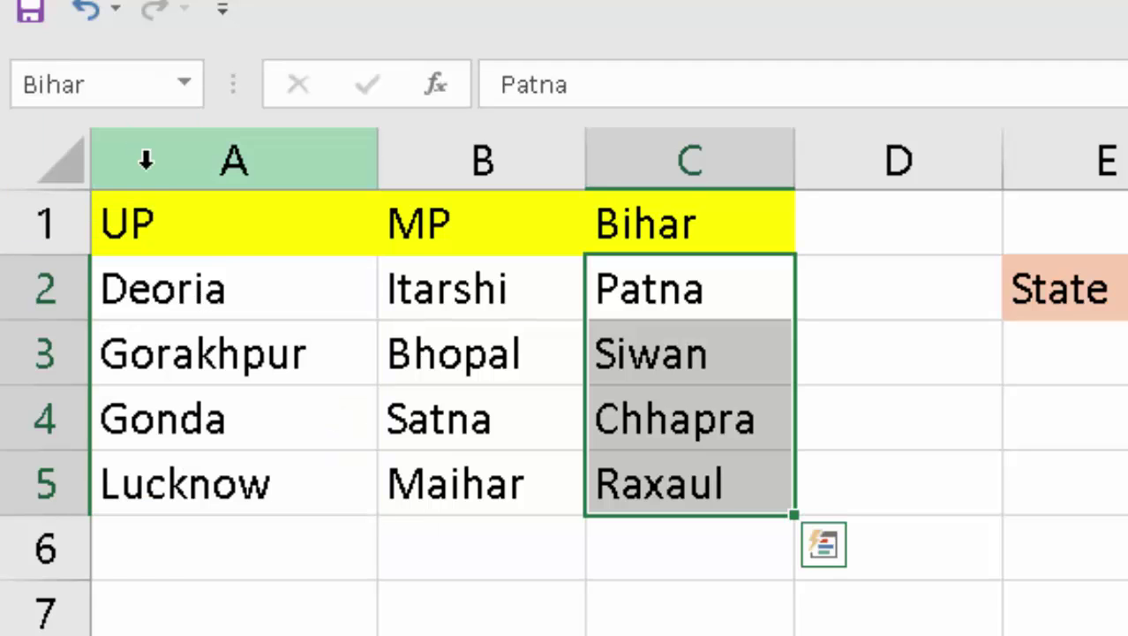
{"action": "left_click", "coordinate": [184, 86]}
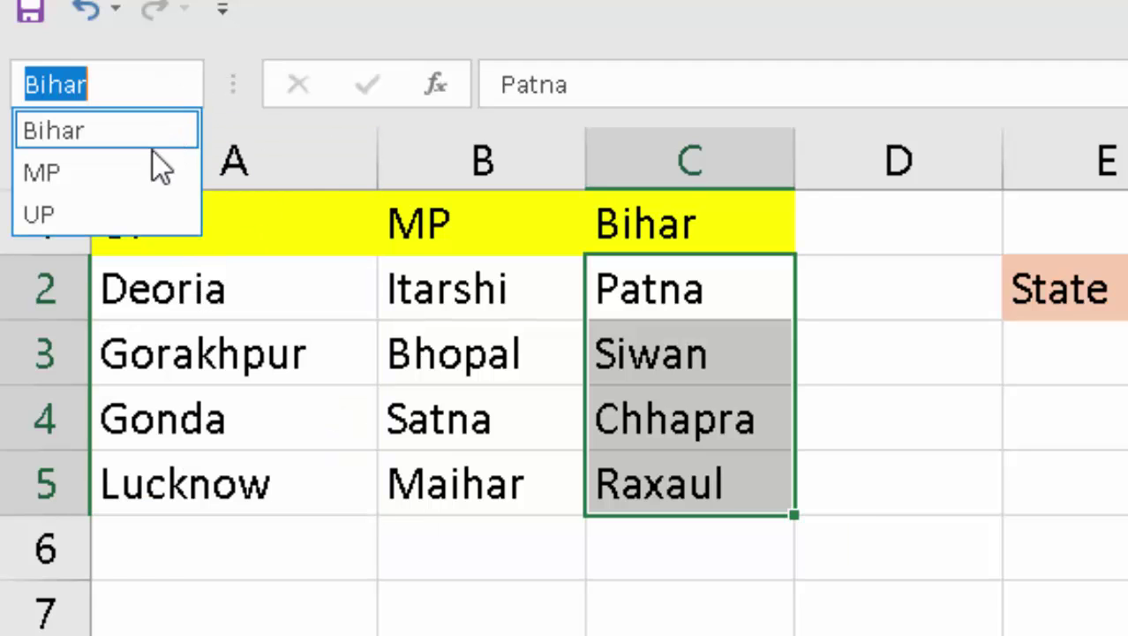
{"action": "left_click", "coordinate": [150, 172]}
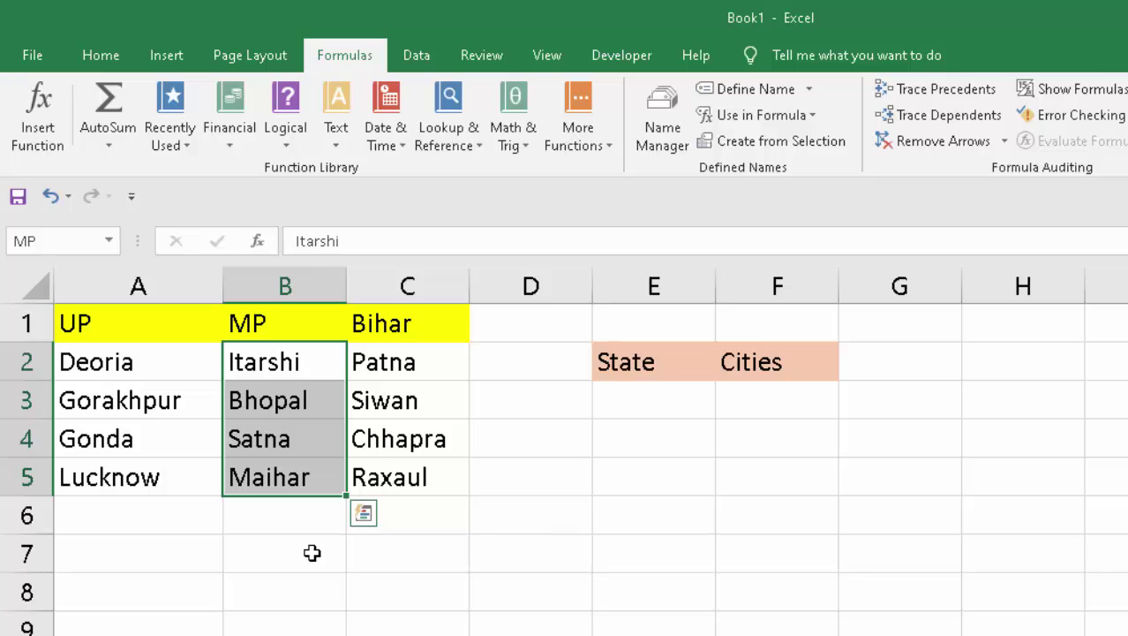
{"action": "left_click", "coordinate": [647, 397]}
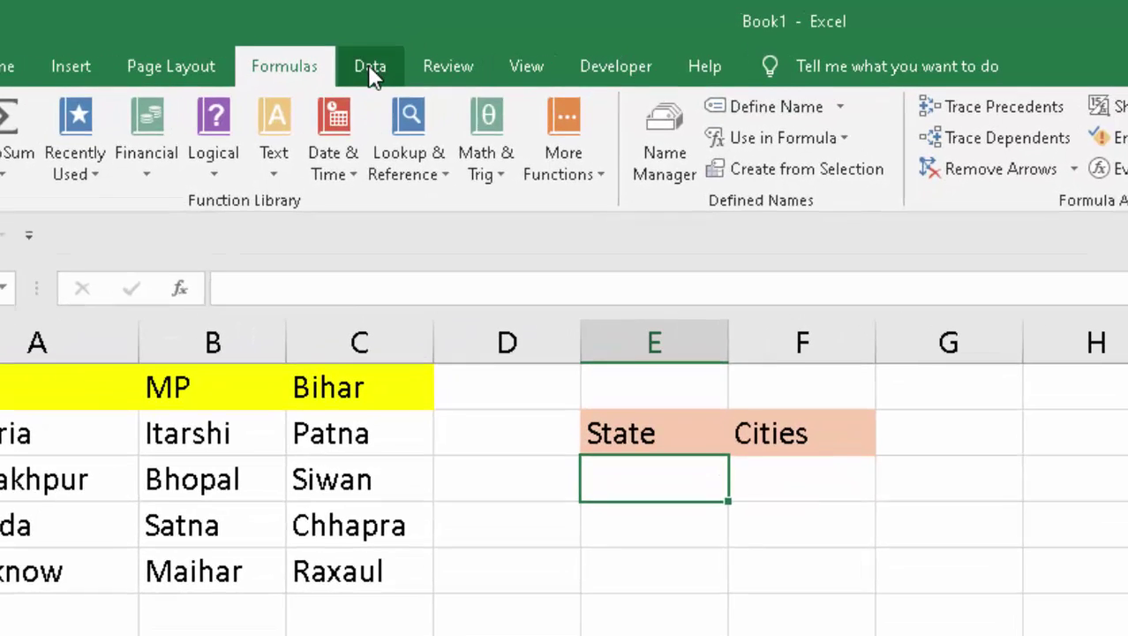
- Give E3 List validation with source =$A$1:$C$1 and check it offers UP, MP, Bihar
{"action": "left_click", "coordinate": [416, 55]}
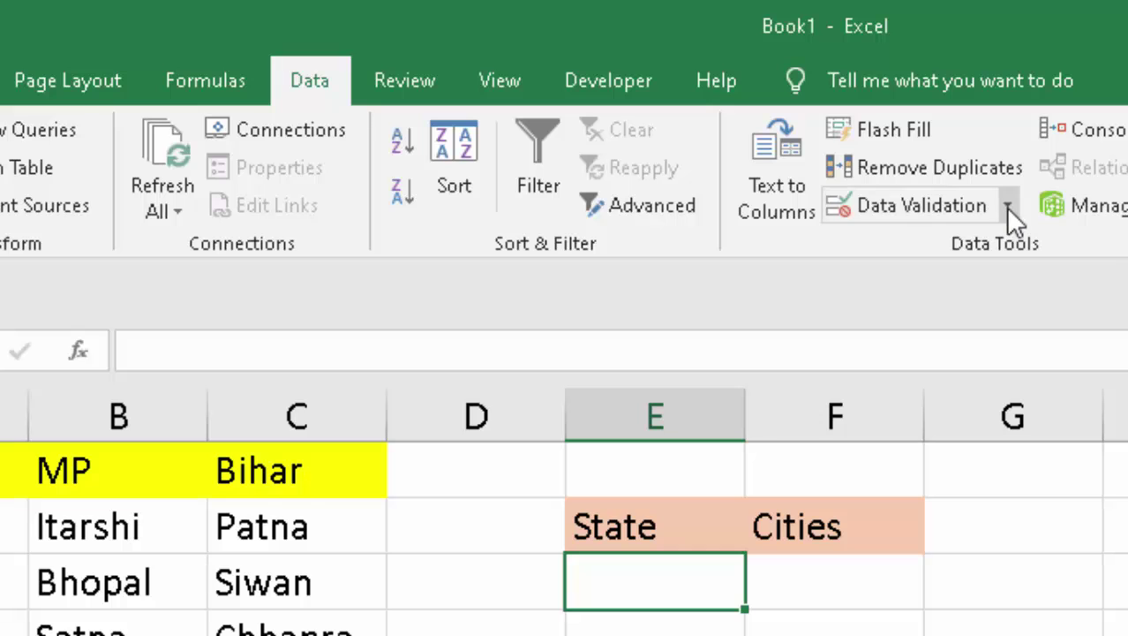
{"action": "left_click", "coordinate": [1007, 207]}
{"action": "left_click", "coordinate": [936, 234]}
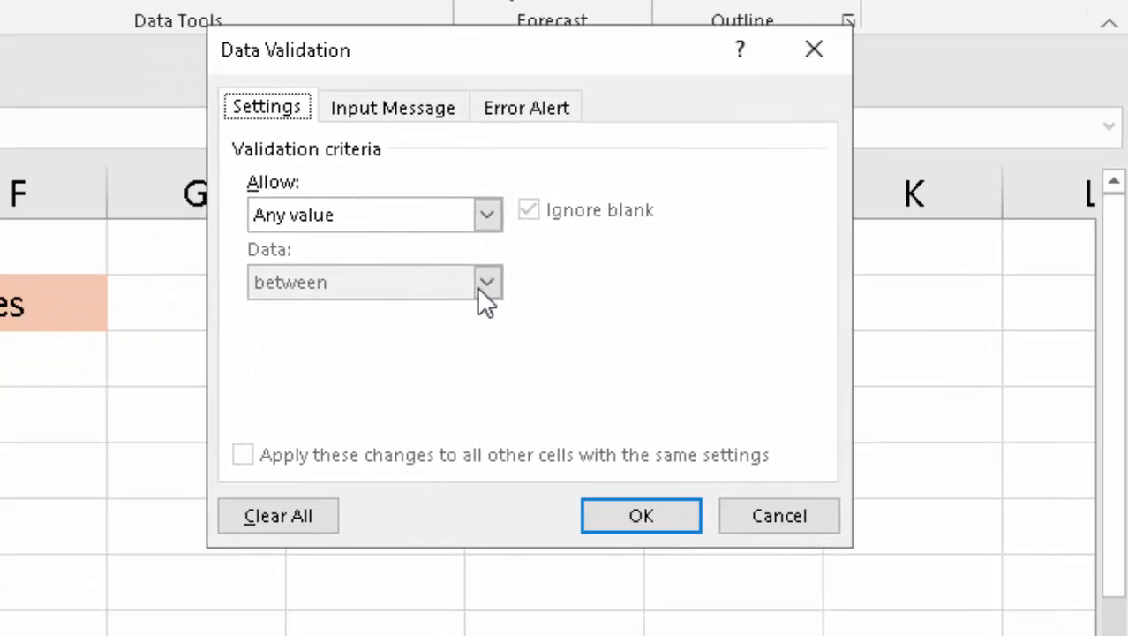
{"action": "left_click", "coordinate": [485, 214]}
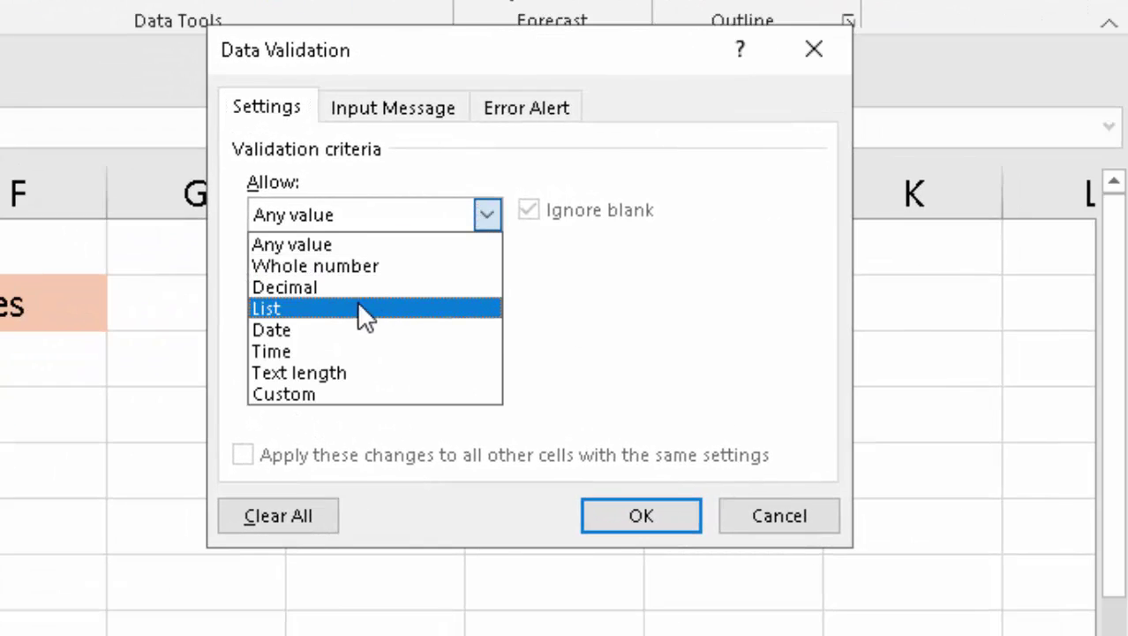
{"action": "left_click", "coordinate": [329, 316]}
{"action": "left_click", "coordinate": [319, 358]}
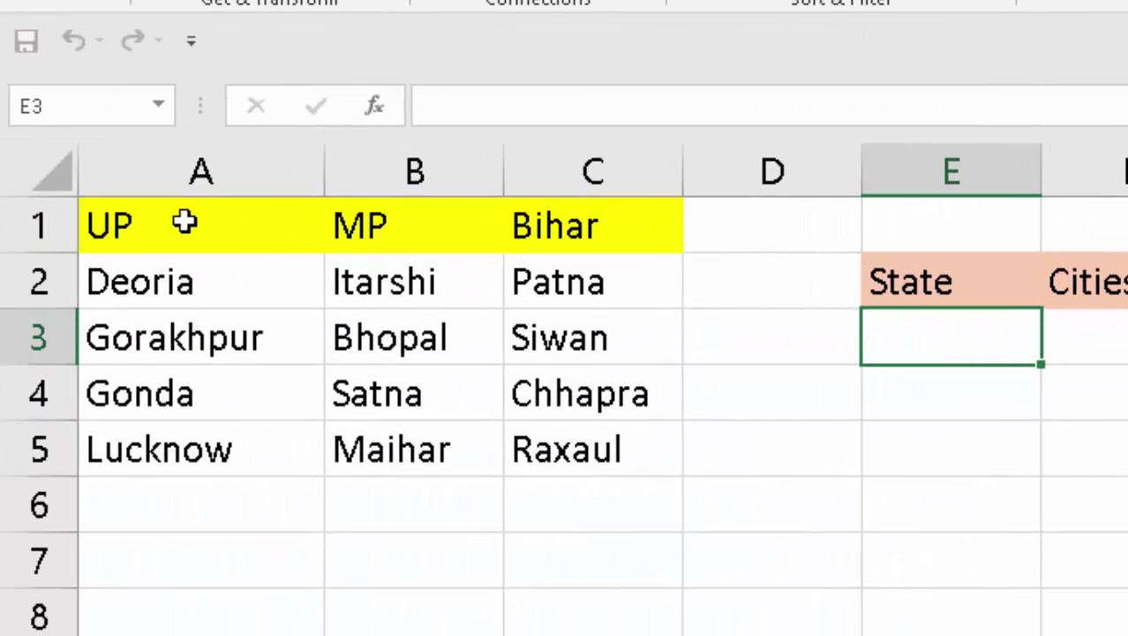
{"action": "left_click_drag", "start_coordinate": [184, 221], "coordinate": [530, 225]}
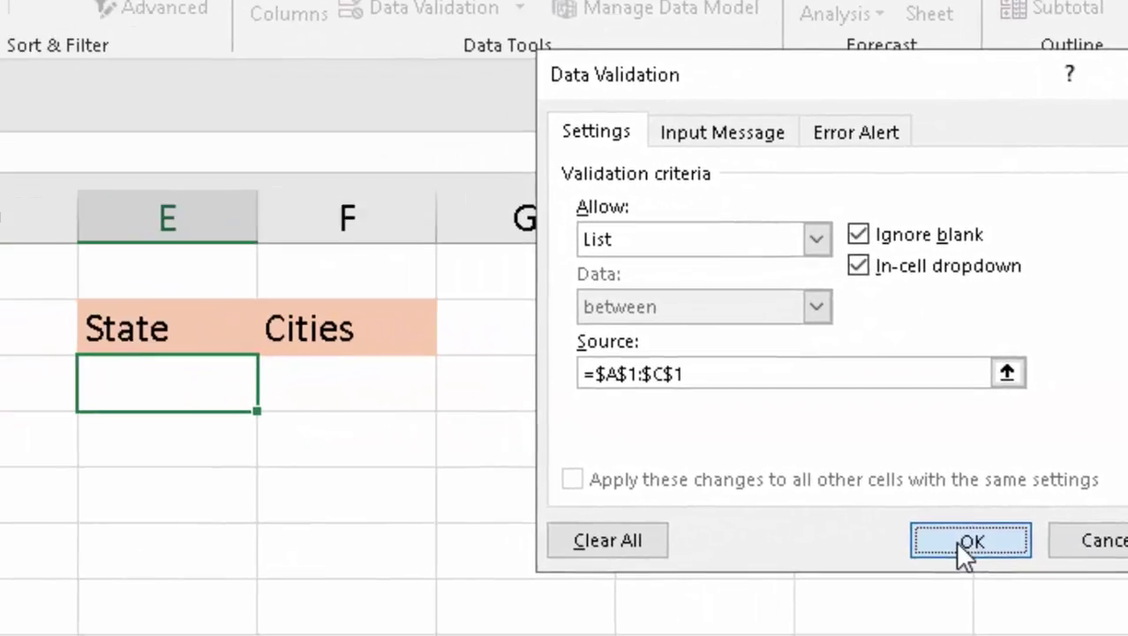
{"action": "left_click", "coordinate": [753, 580]}
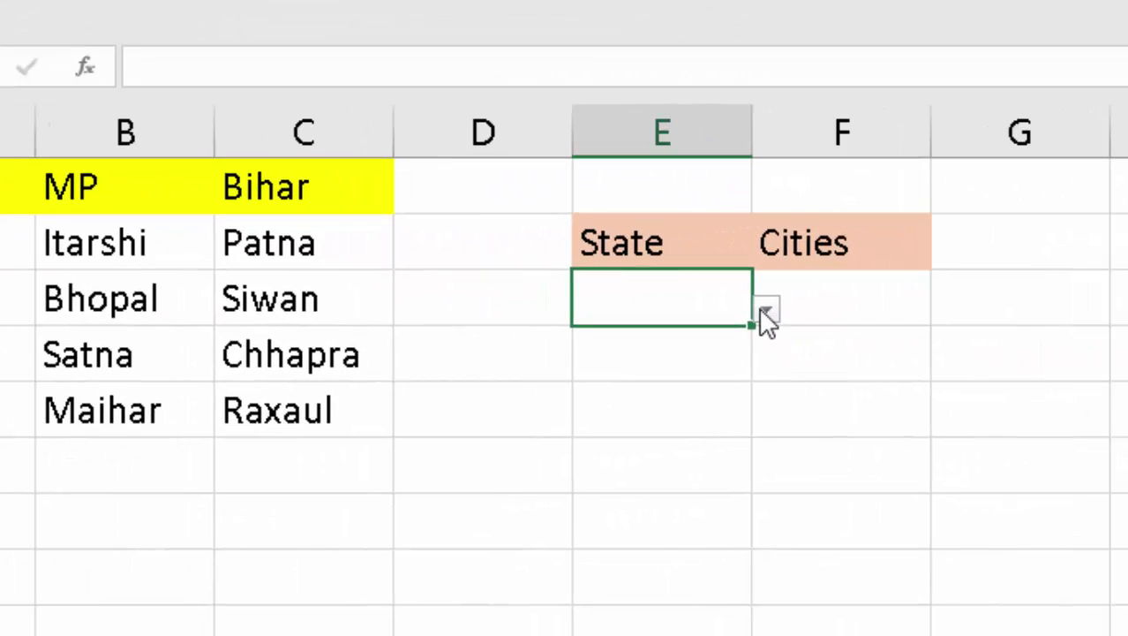
{"action": "left_click", "coordinate": [761, 308]}
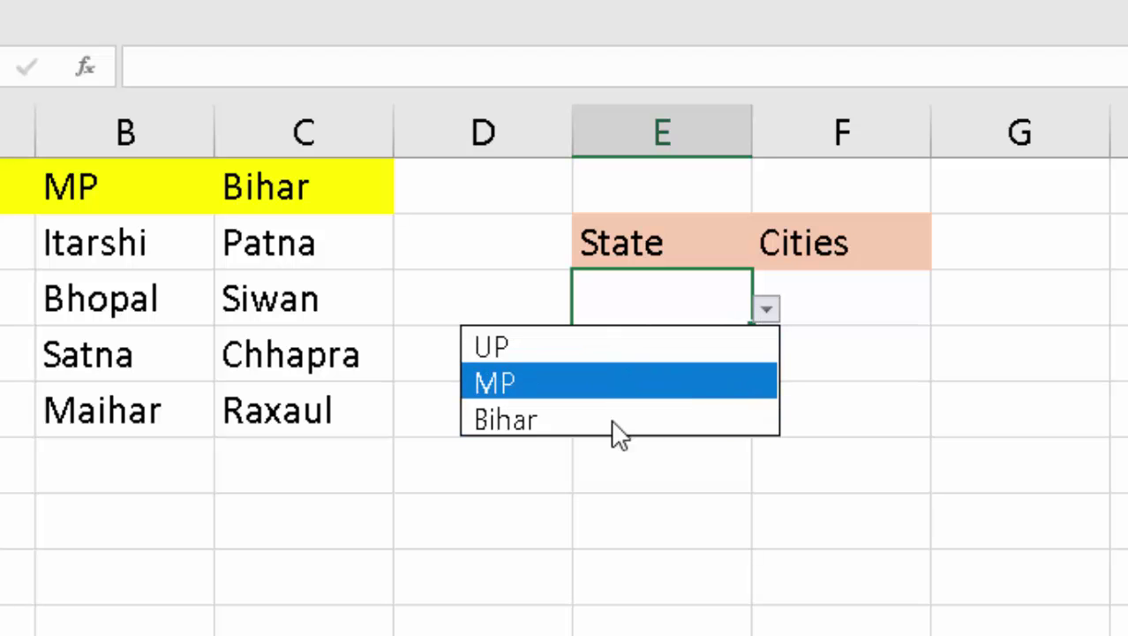
{"action": "left_click", "coordinate": [647, 597]}
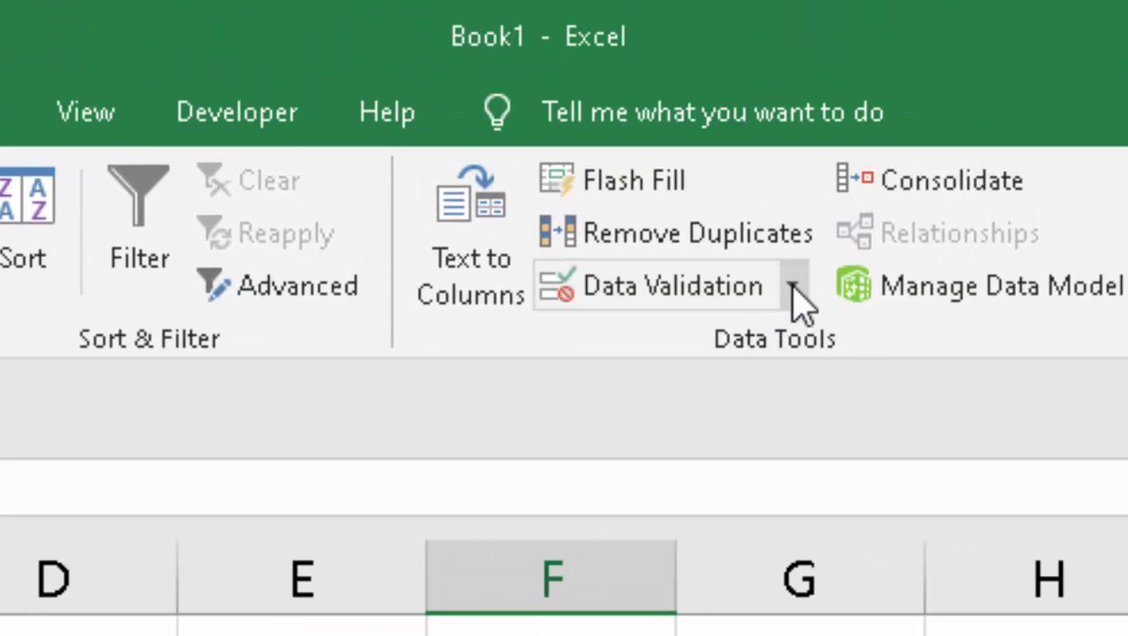
- Set F3's validation to a List with source =INDIRECT($E$3)
{"action": "left_click", "coordinate": [793, 288]}
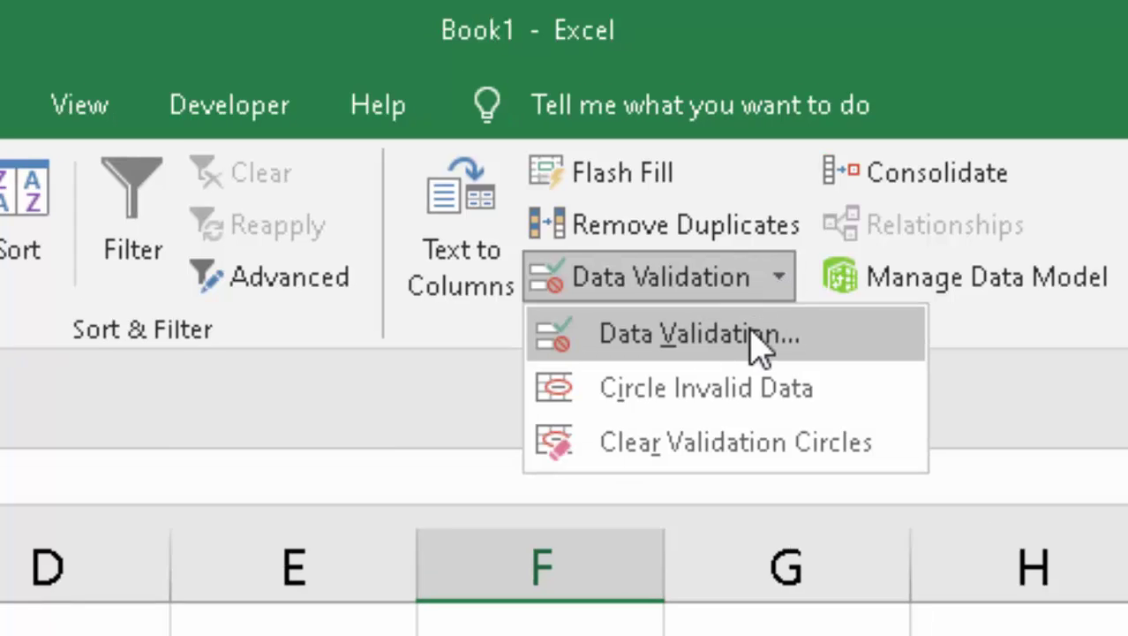
{"action": "left_click", "coordinate": [764, 342]}
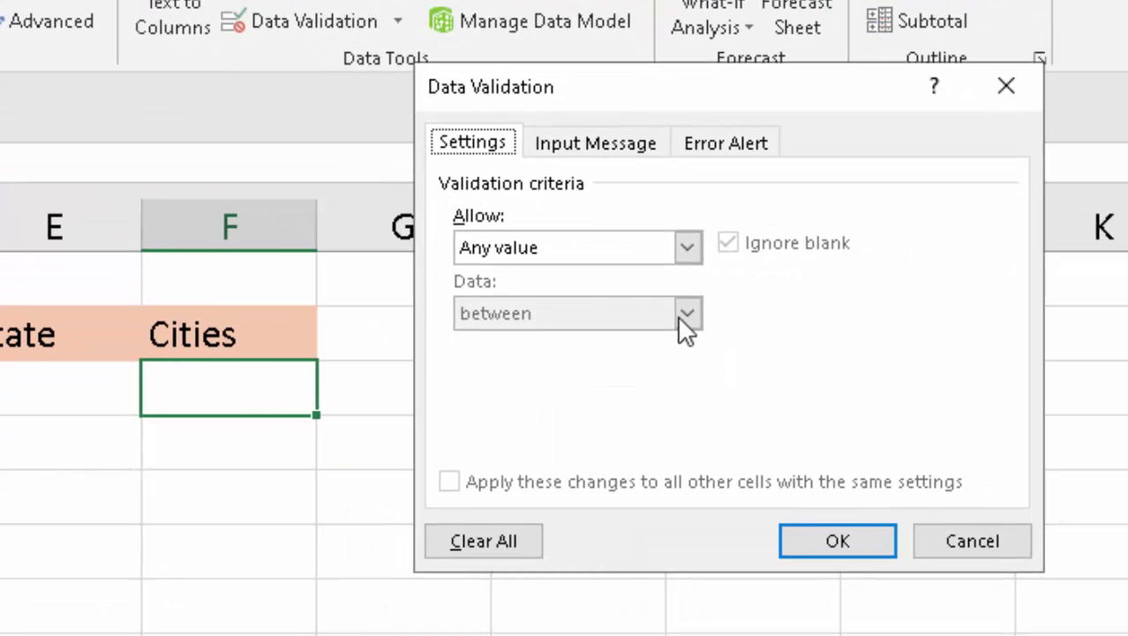
{"action": "left_click", "coordinate": [689, 248]}
{"action": "left_click", "coordinate": [573, 335]}
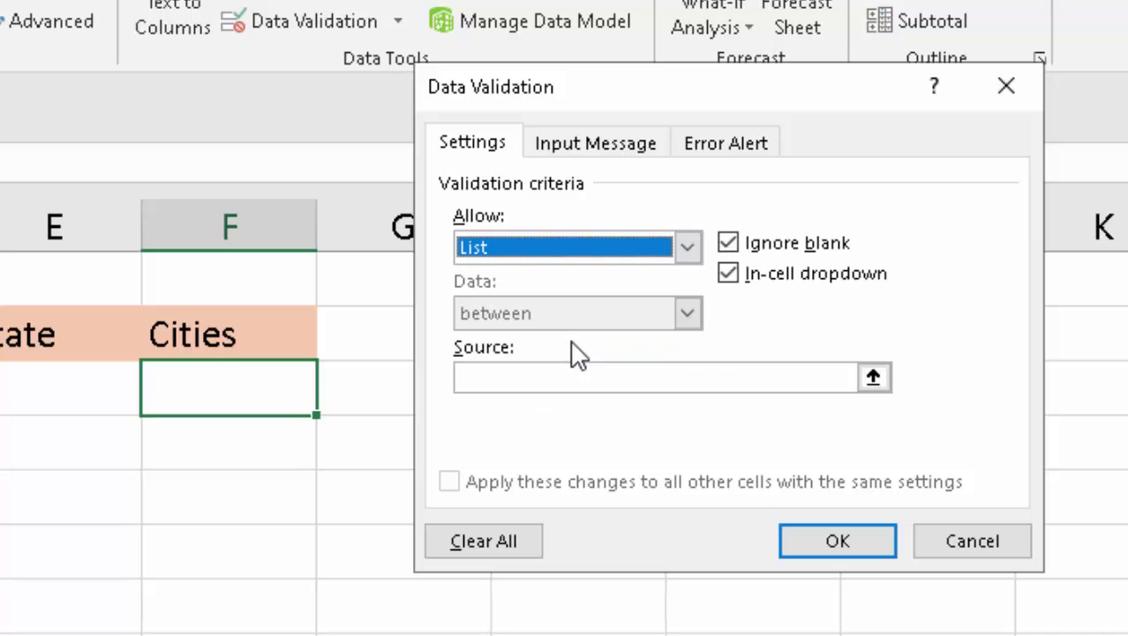
{"action": "left_click", "coordinate": [538, 376]}
{"action": "type", "text": "=indirect("}
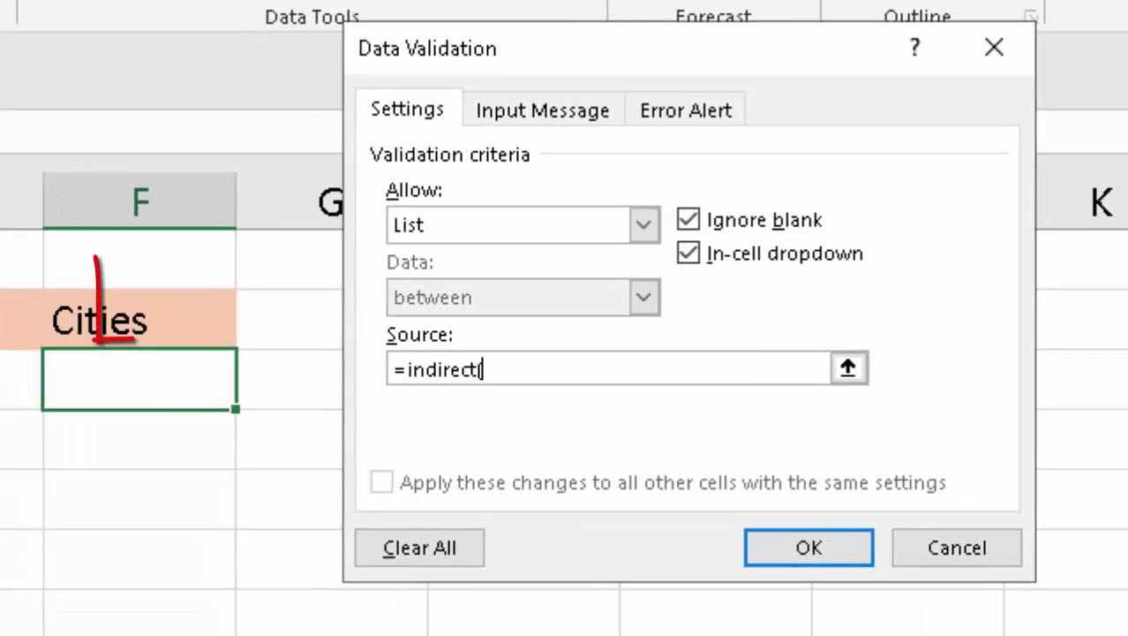
{"action": "left_click", "coordinate": [153, 316]}
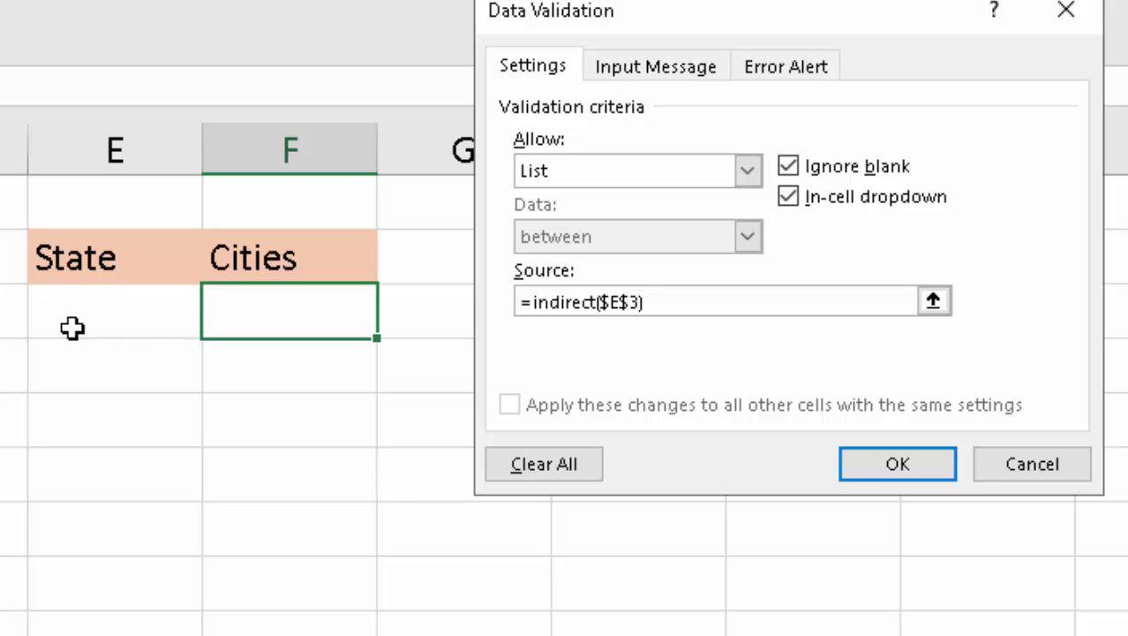
{"action": "left_click", "coordinate": [888, 463]}
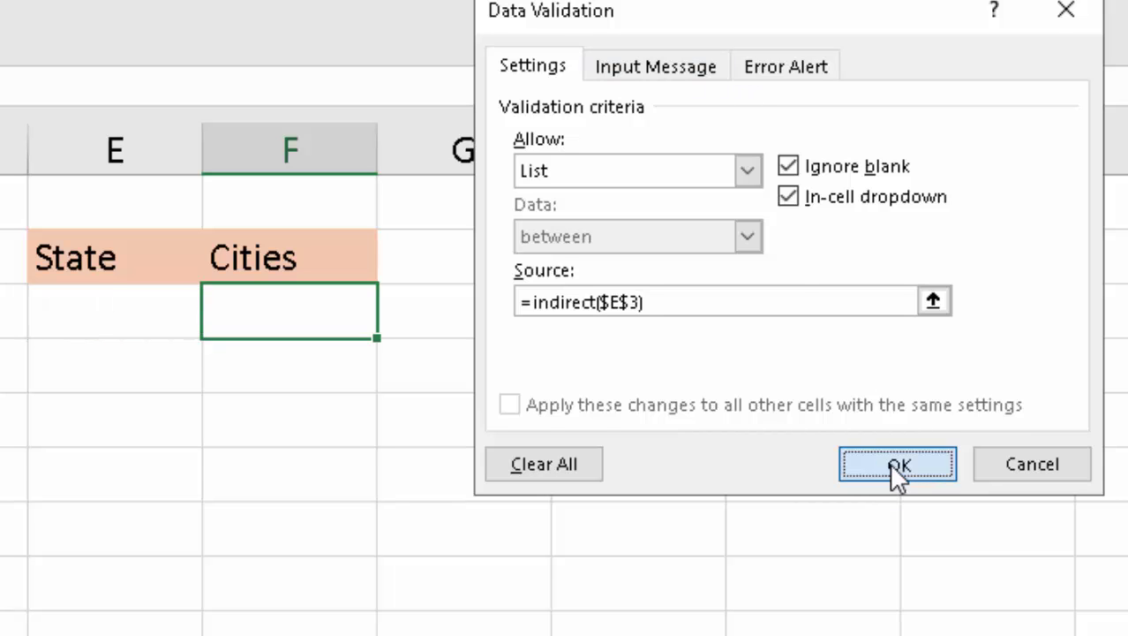
- Accept the source warning, choose UP in E3 and view UP's cities in F3
{"action": "left_click", "coordinate": [225, 429]}
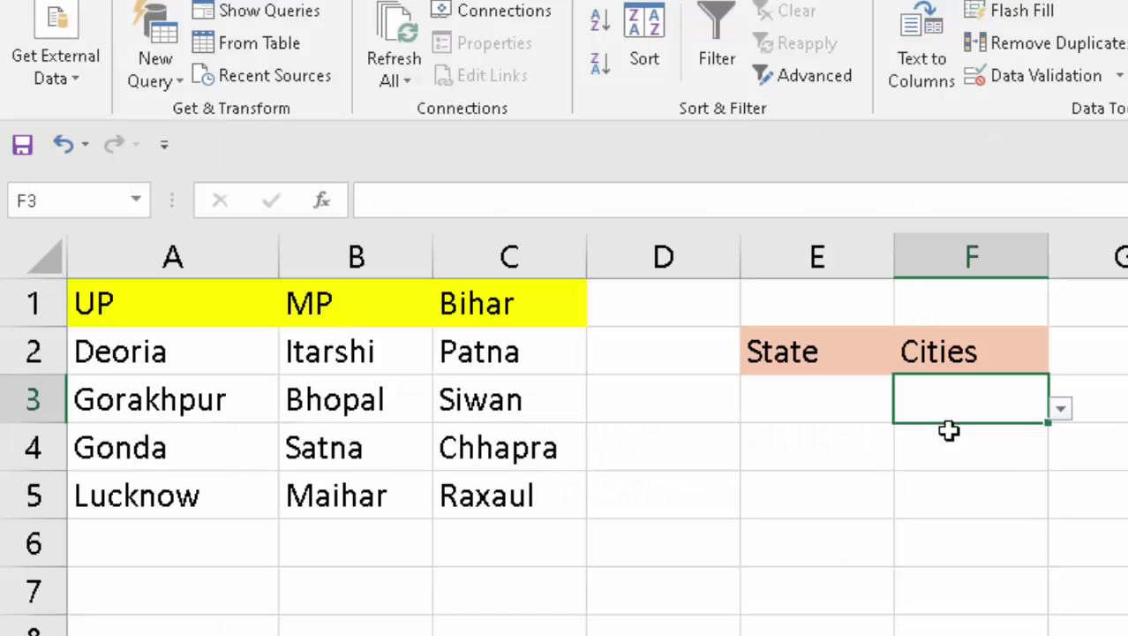
{"action": "left_click", "coordinate": [821, 417]}
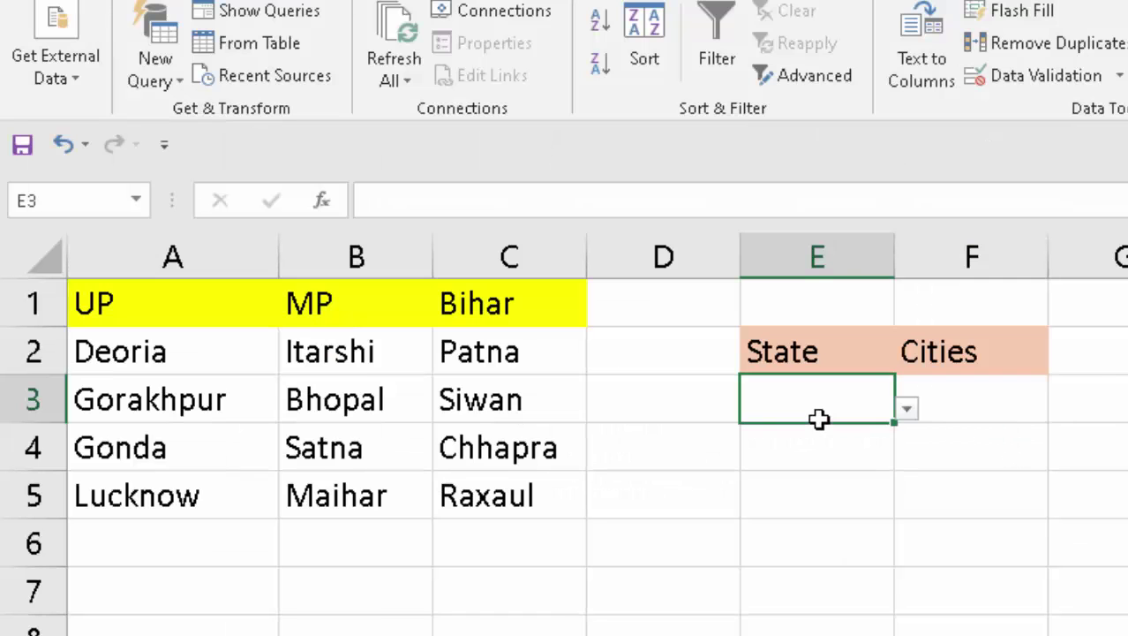
{"action": "left_click", "coordinate": [908, 411]}
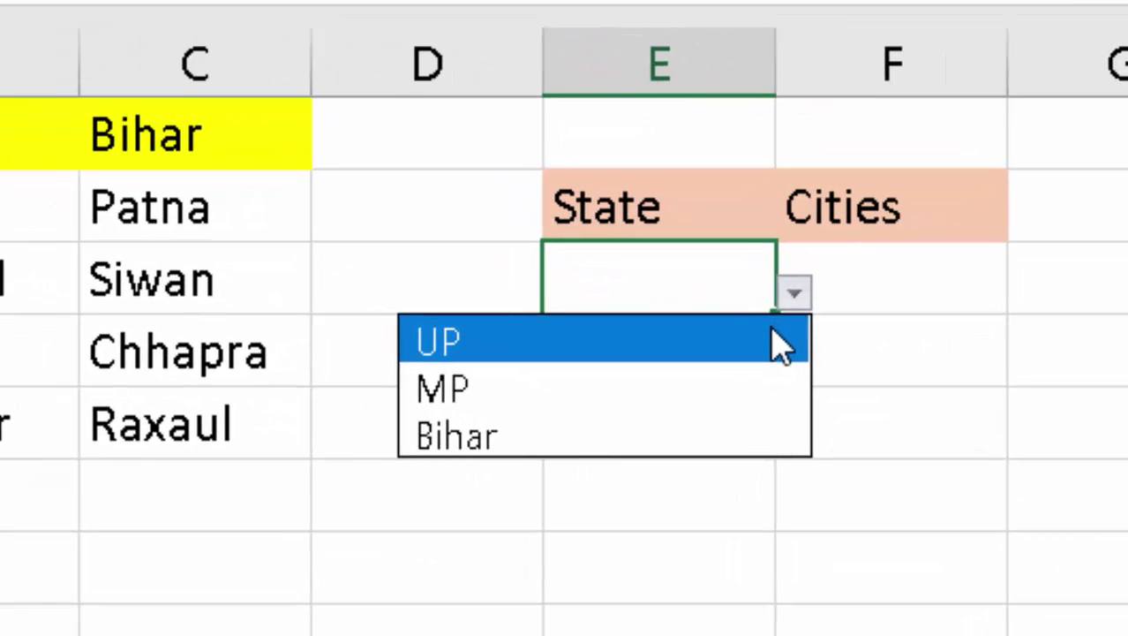
{"action": "left_click", "coordinate": [896, 439]}
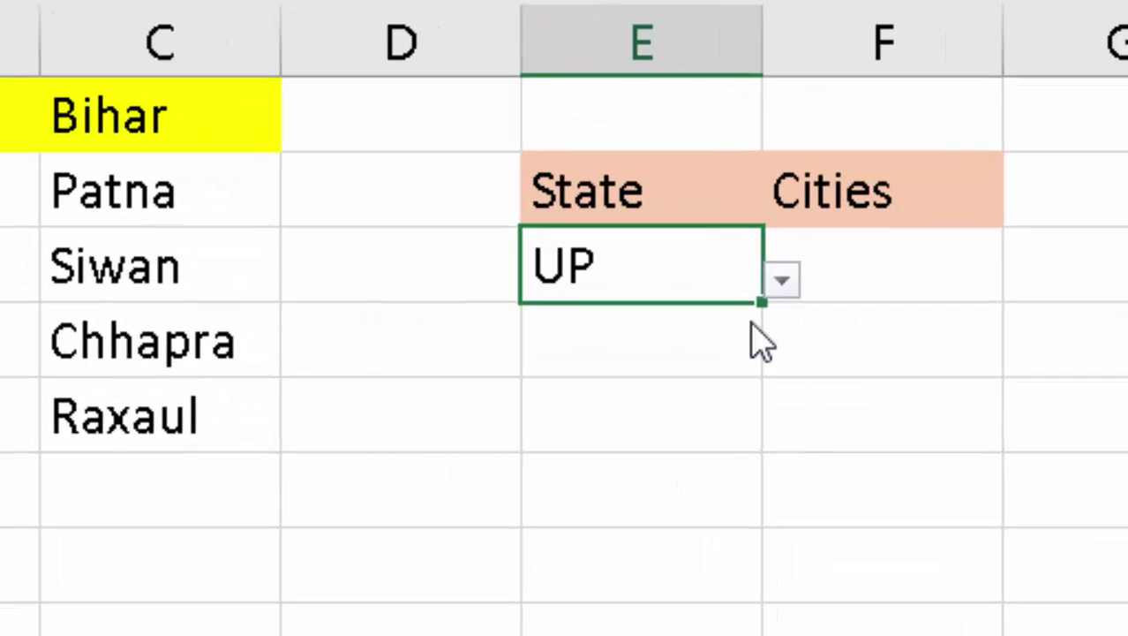
{"action": "left_click", "coordinate": [979, 391]}
{"action": "left_click", "coordinate": [1023, 280]}
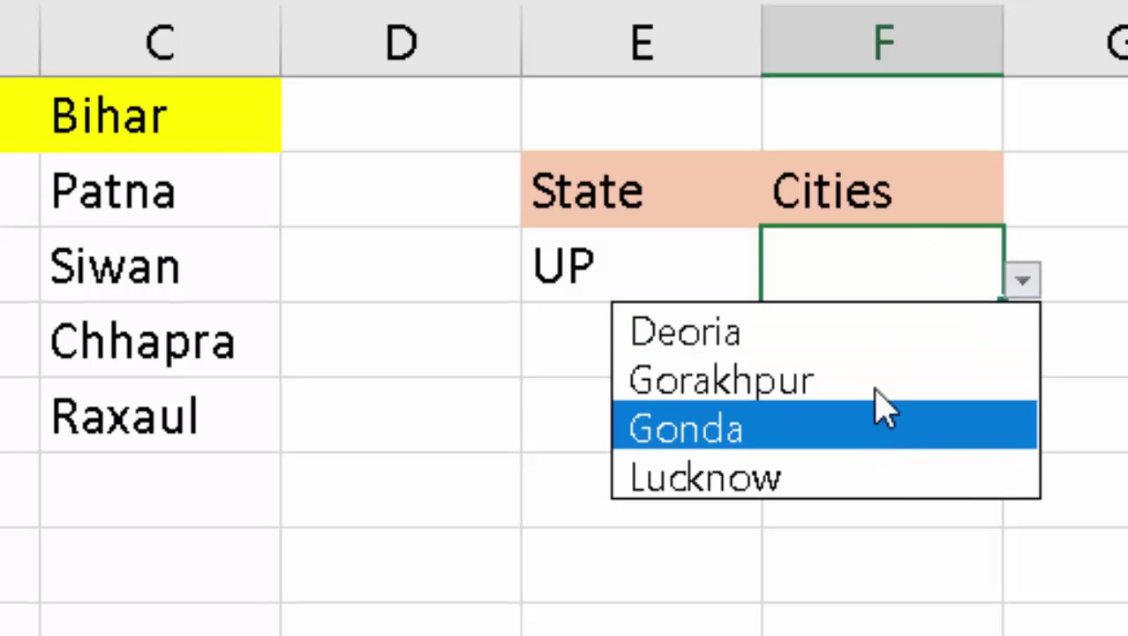
{"action": "left_click", "coordinate": [907, 599]}
- Switch E3 to MP and check that F3 now lists MP's cities
{"action": "left_click", "coordinate": [643, 260]}
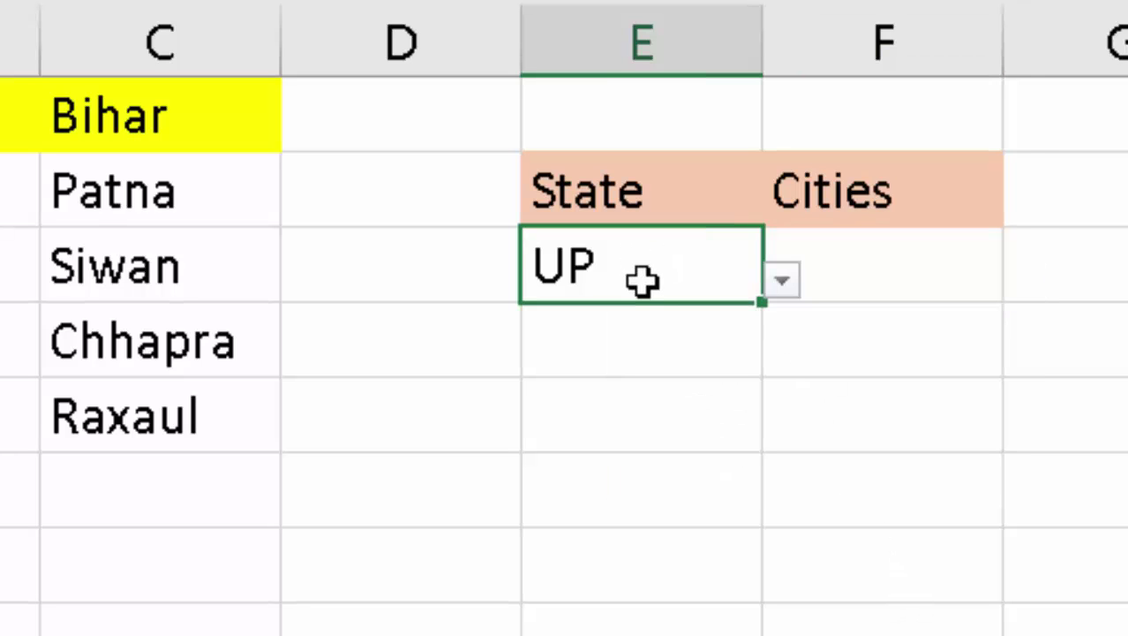
{"action": "left_click", "coordinate": [782, 281]}
{"action": "left_click", "coordinate": [732, 384]}
{"action": "left_click", "coordinate": [918, 279]}
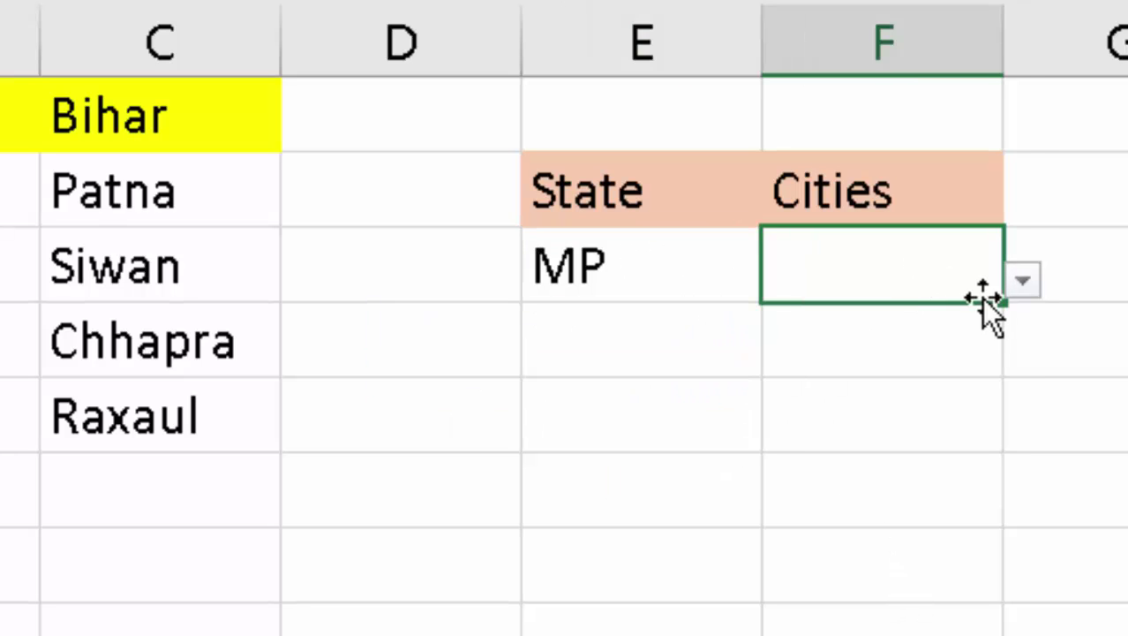
{"action": "left_click", "coordinate": [1024, 281]}
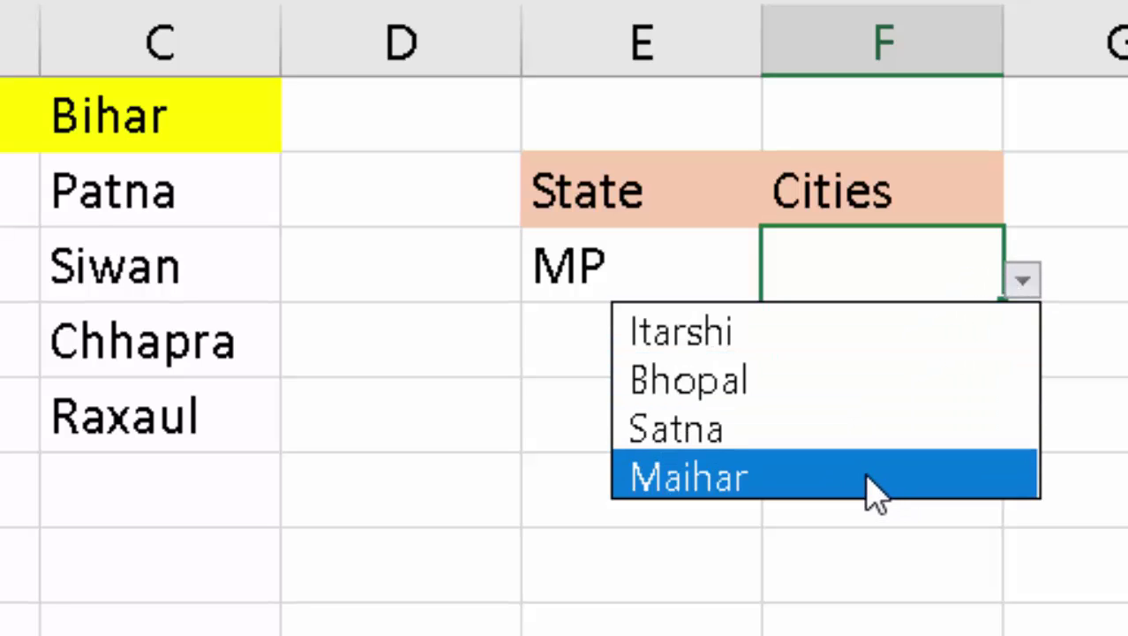
{"action": "key", "text": "Escape"}
- Switch E3 to Bihar and confirm F3 offers Patna, Siwan, Chhapra and Raxaul
{"action": "left_click", "coordinate": [688, 276]}
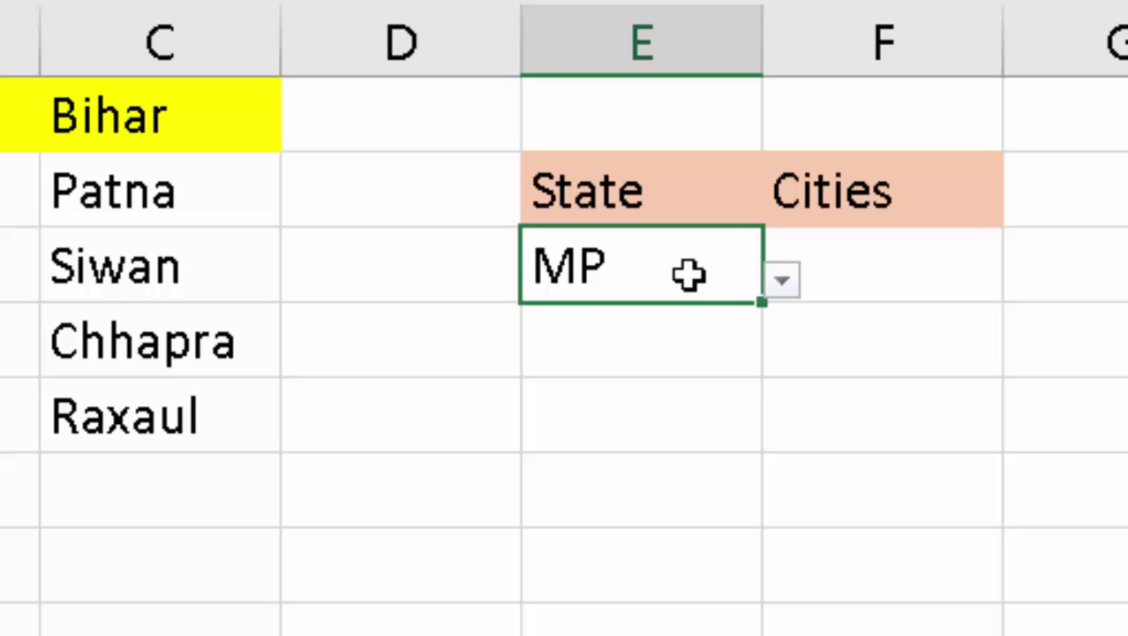
{"action": "left_click", "coordinate": [783, 283]}
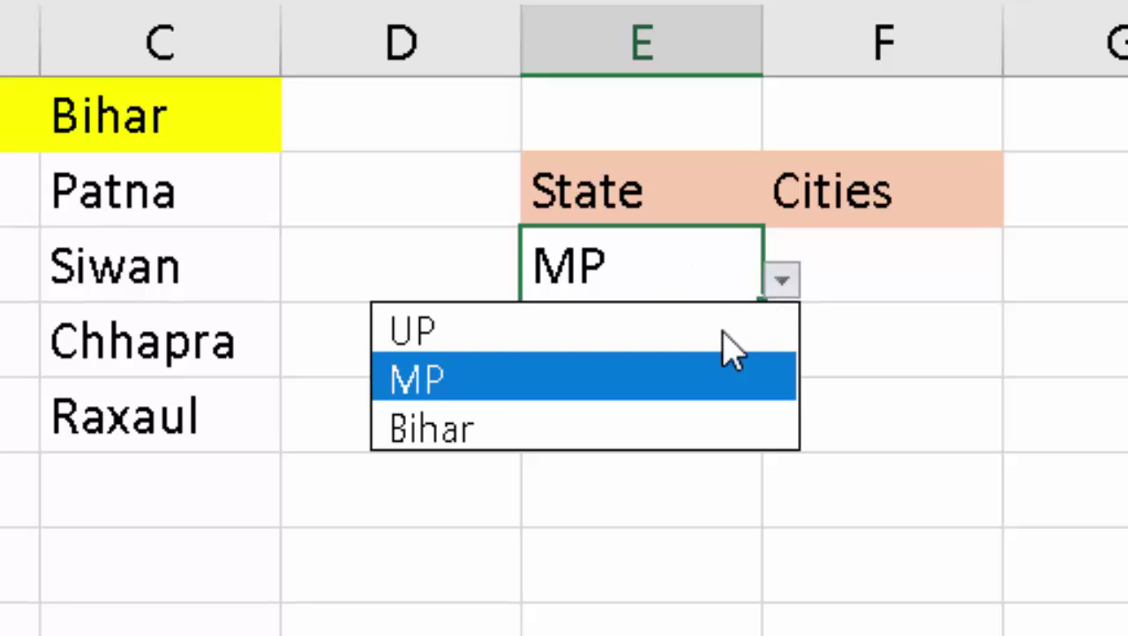
{"action": "left_click", "coordinate": [680, 428]}
{"action": "left_click", "coordinate": [865, 297]}
{"action": "left_click", "coordinate": [1024, 281]}
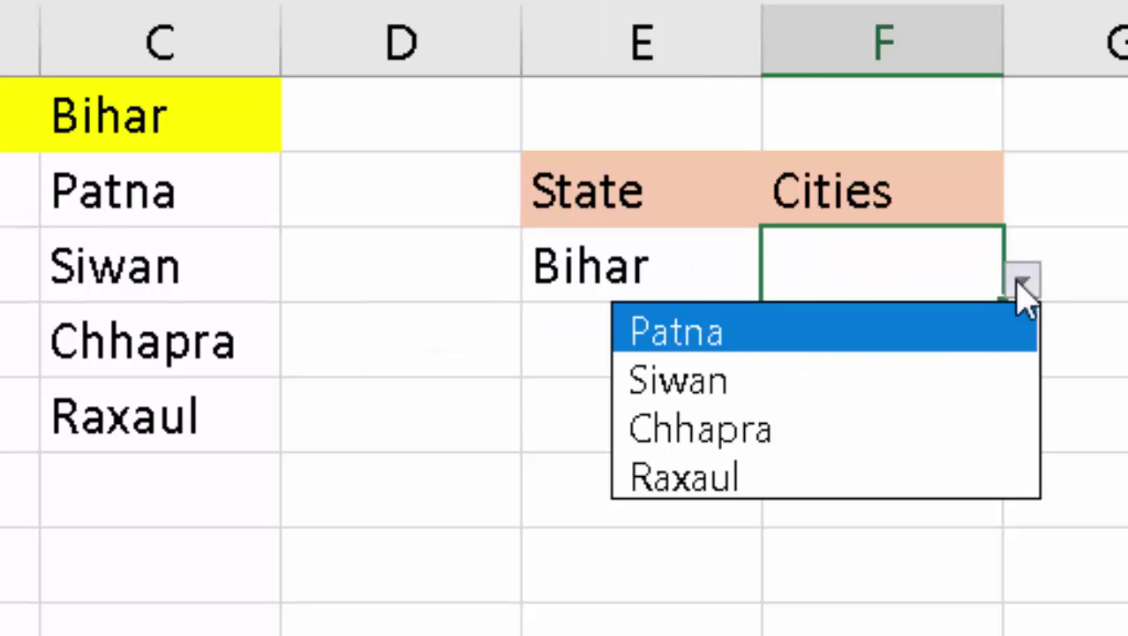